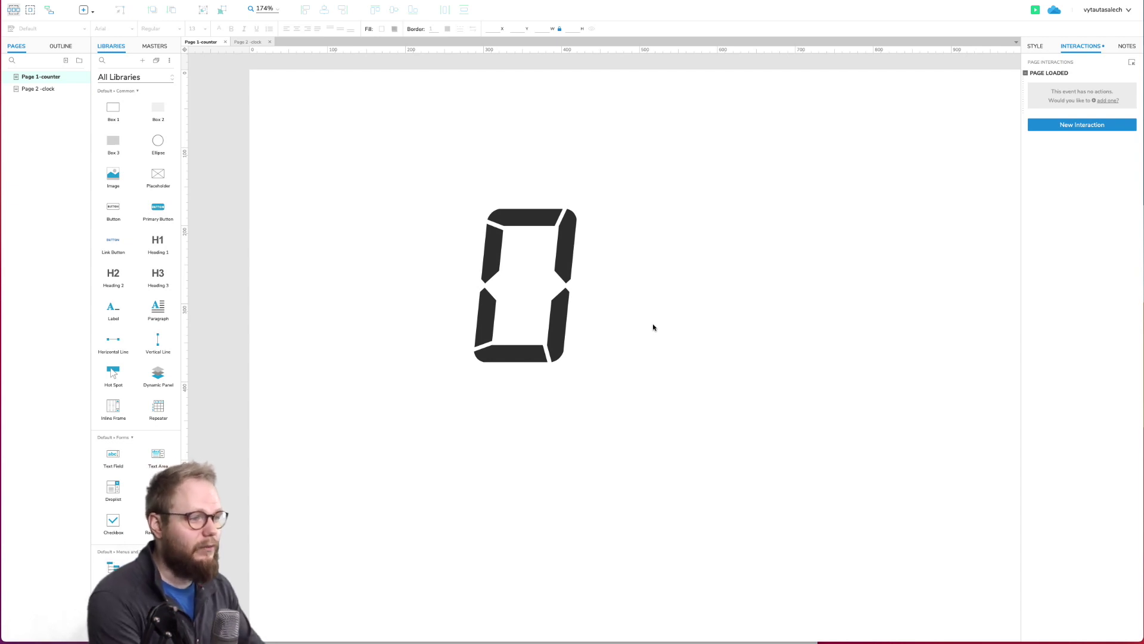
Step: Select the large '0' digit widget on the counter page to show its interactions
{"action": "left_click", "coordinate": [563, 255]}
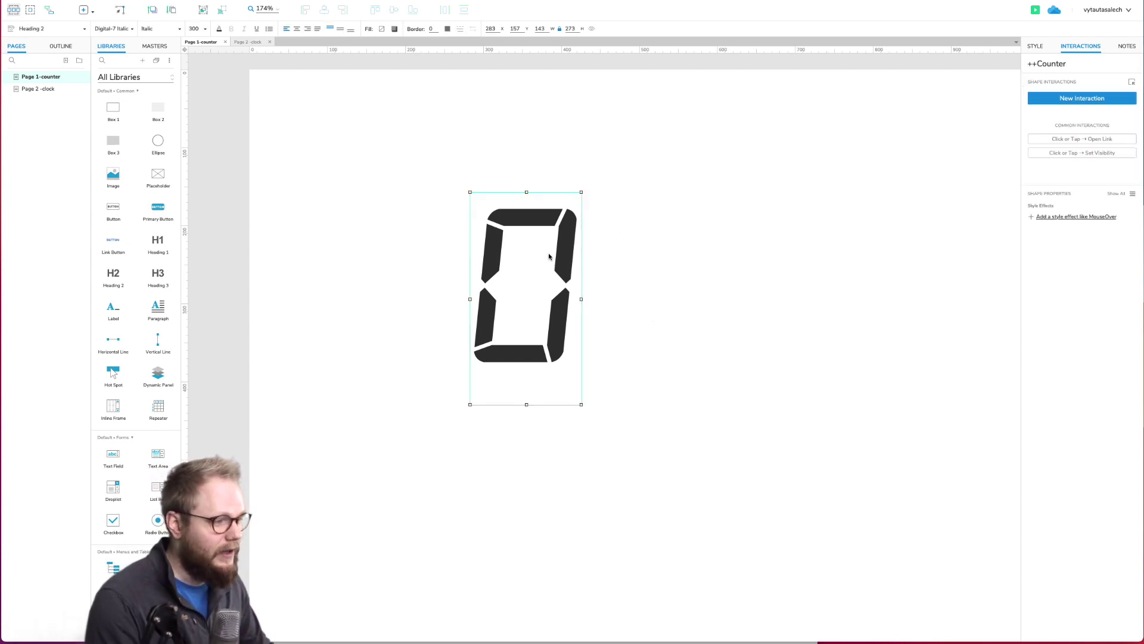
Step: Check that the digit widget is named ++Counter
{"action": "left_click", "coordinate": [1070, 64]}
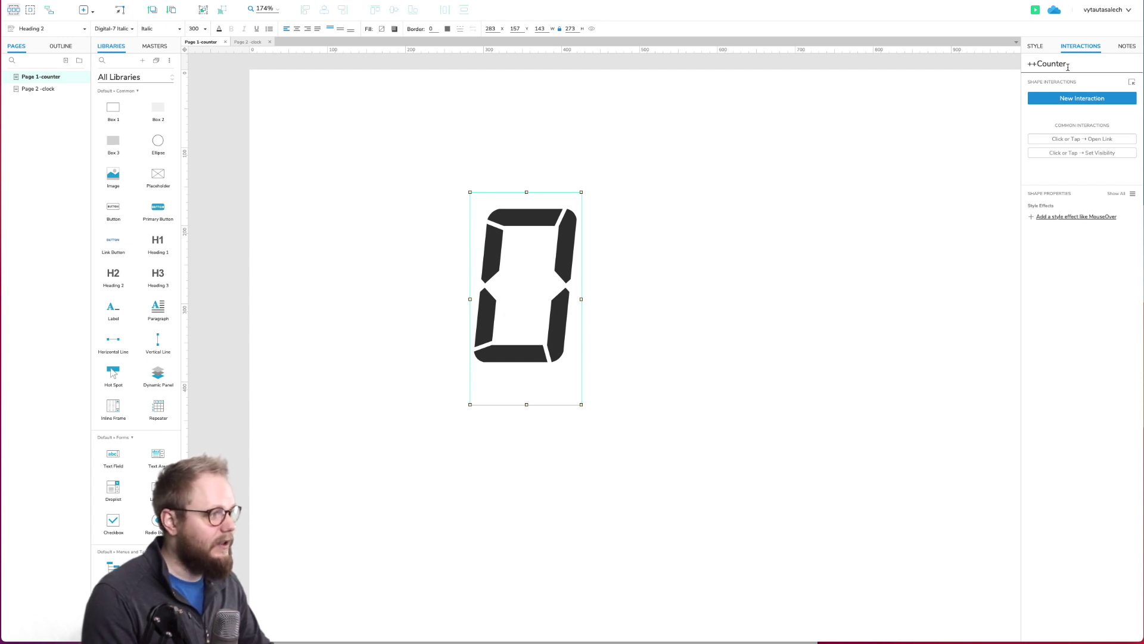
{"action": "left_click_drag", "start_coordinate": [1070, 64], "coordinate": [1014, 58]}
{"action": "left_click", "coordinate": [532, 299]}
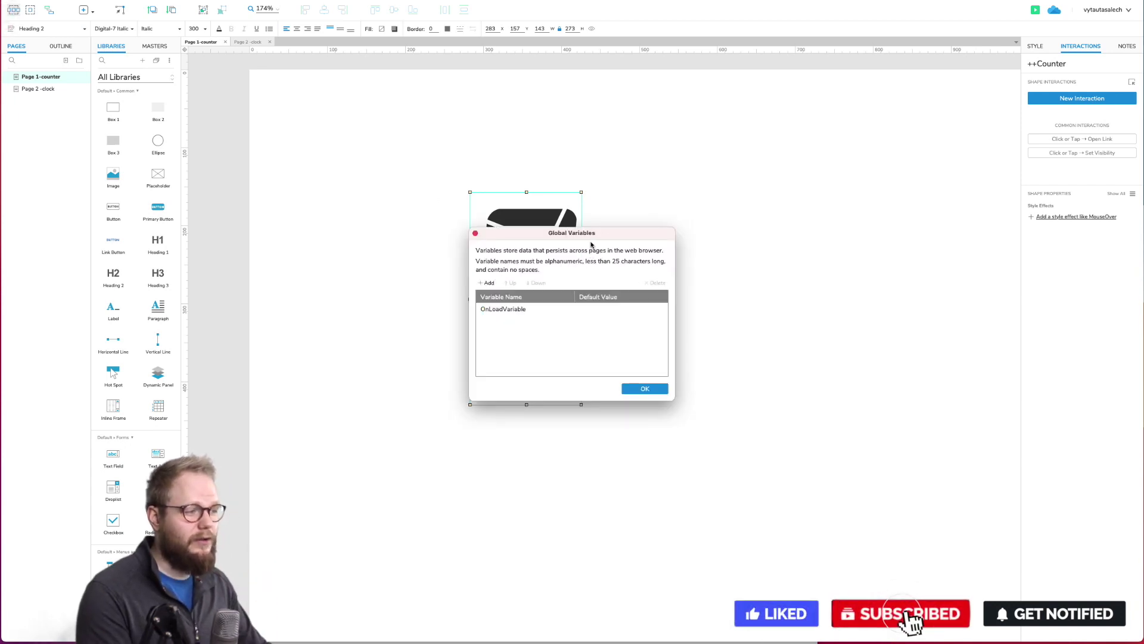
Step: Add a global variable named Counter with default value 0
{"action": "left_click_drag", "start_coordinate": [591, 245], "coordinate": [792, 248]}
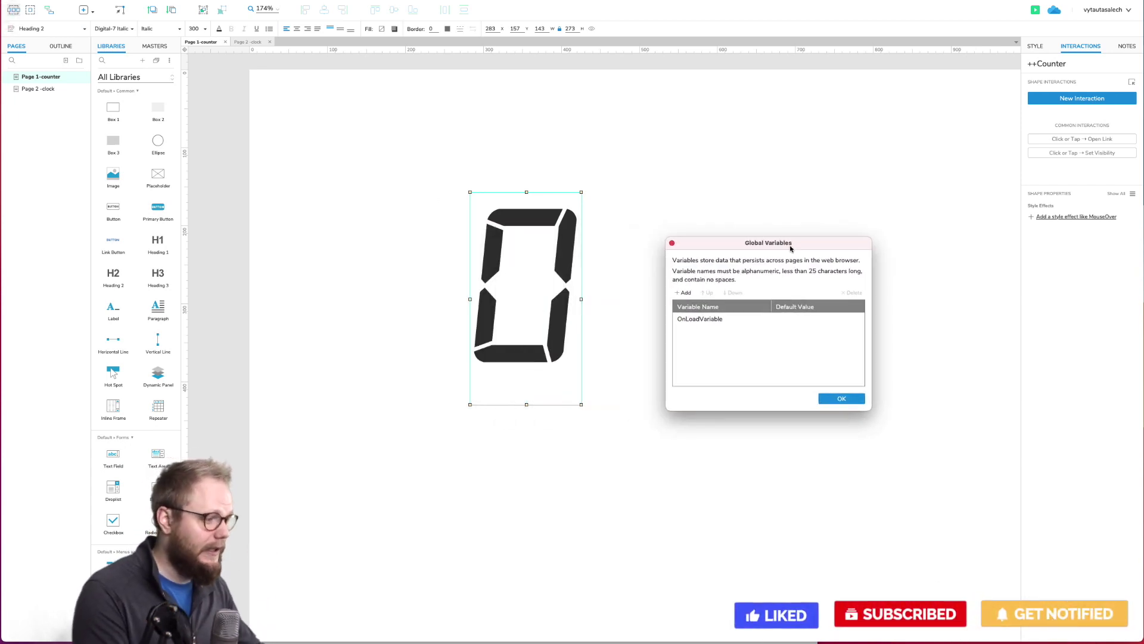
{"action": "left_click", "coordinate": [683, 292]}
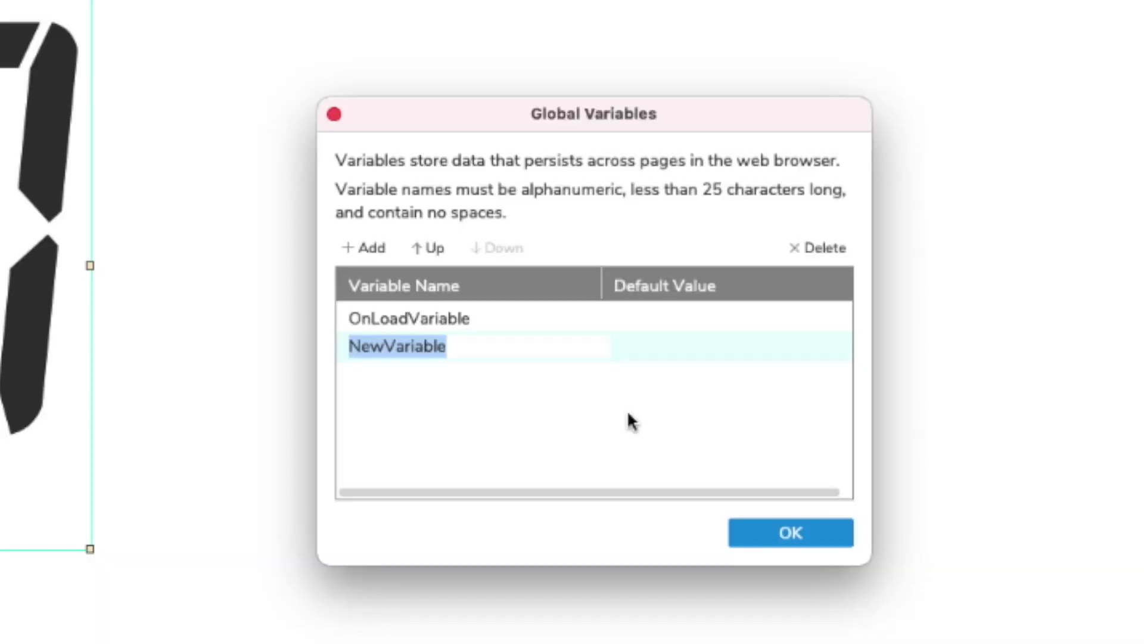
{"action": "type", "text": "Counter"}
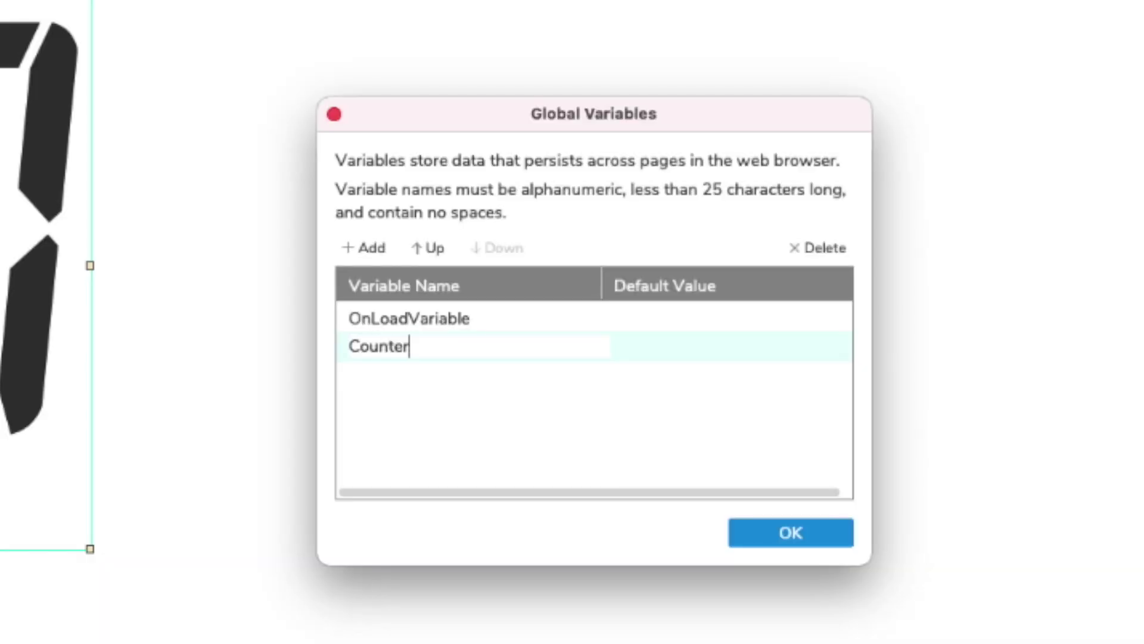
{"action": "key", "text": "Return"}
{"action": "left_click", "coordinate": [703, 344]}
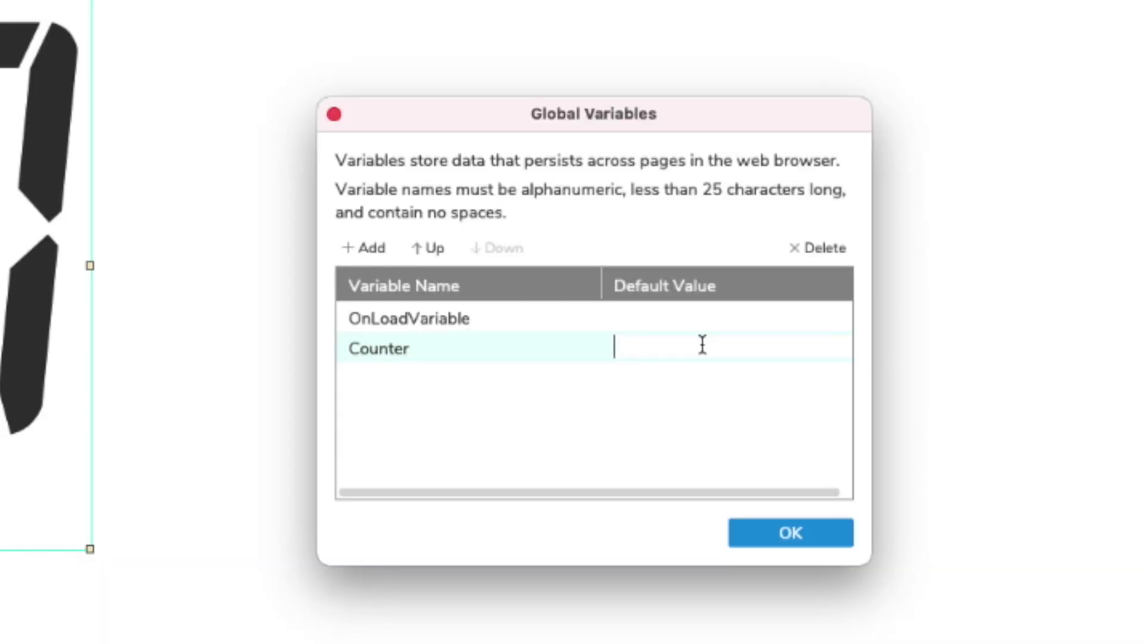
{"action": "type", "text": "0"}
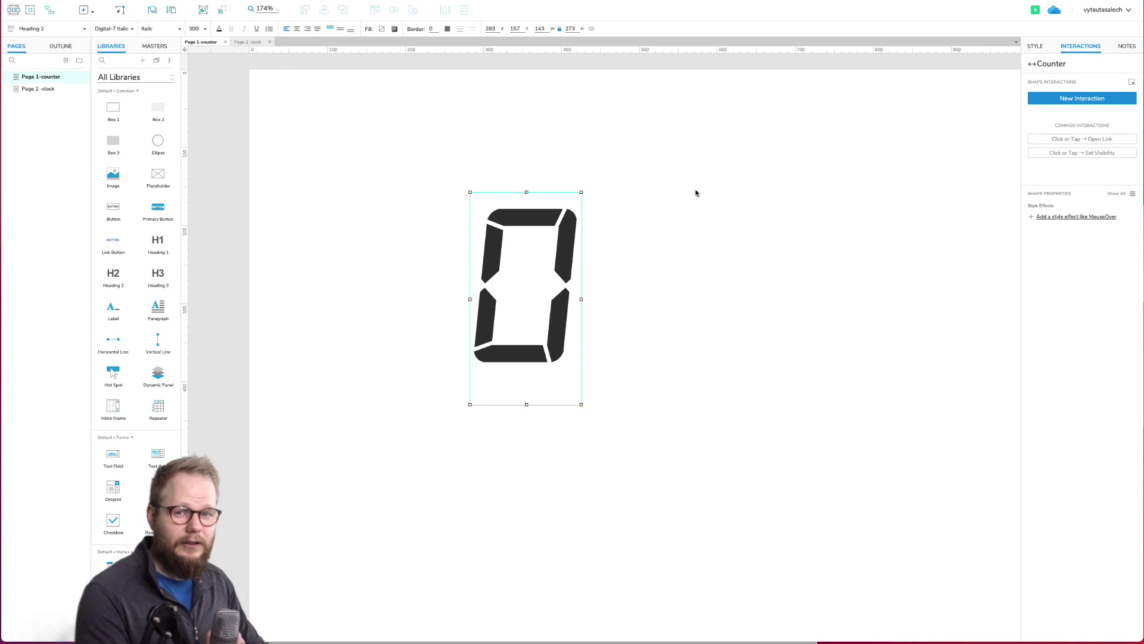
Step: Add a Page Loaded Set Text action that shows the Counter variable's value on ++Counter
{"action": "left_click", "coordinate": [834, 172]}
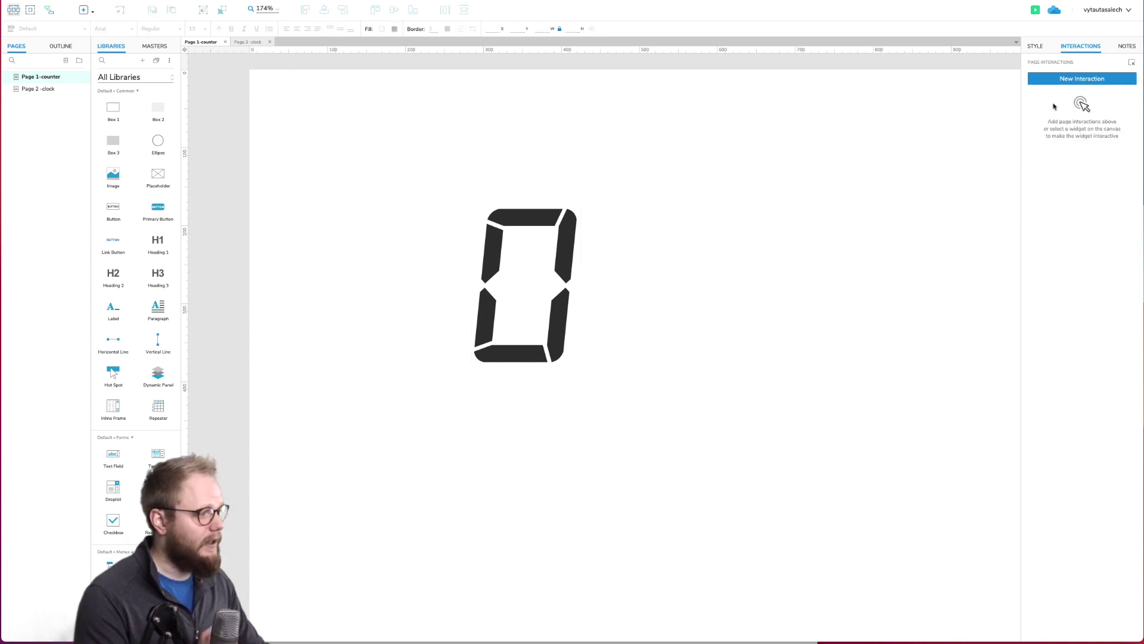
{"action": "left_click", "coordinate": [1084, 85]}
{"action": "left_click", "coordinate": [1067, 225]}
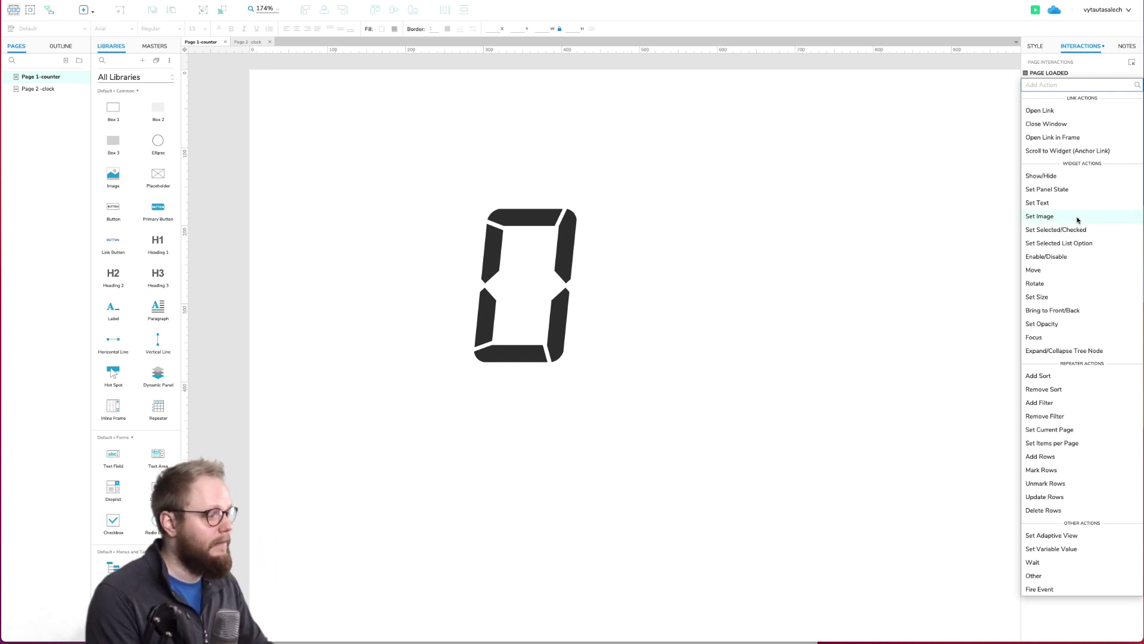
{"action": "left_click", "coordinate": [1053, 204]}
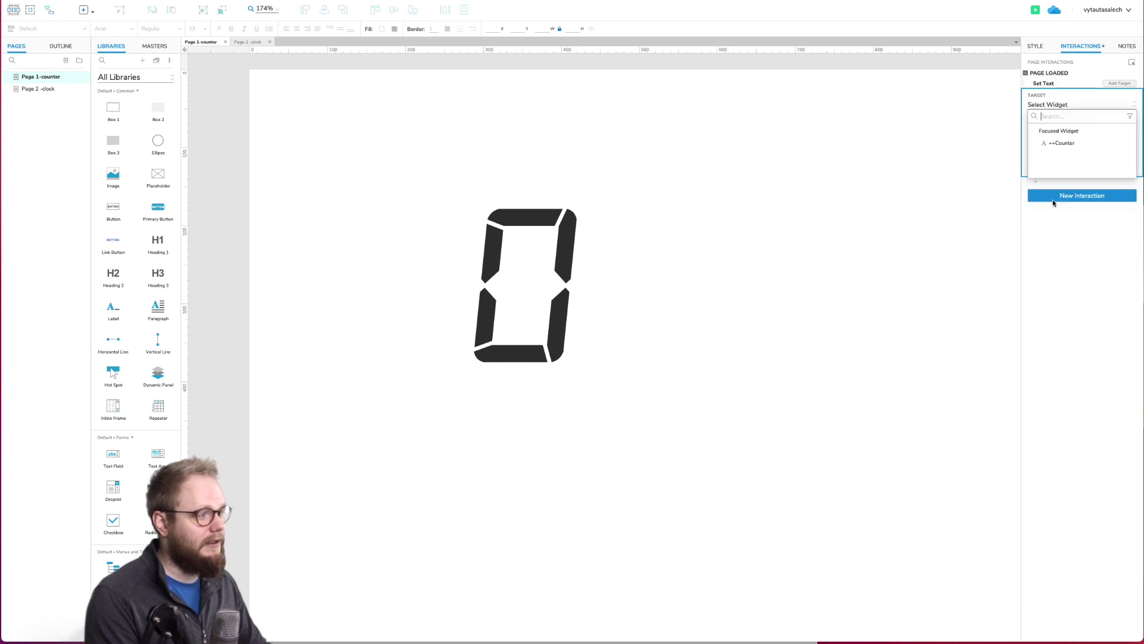
{"action": "left_click", "coordinate": [1062, 144]}
{"action": "left_click", "coordinate": [1060, 139]}
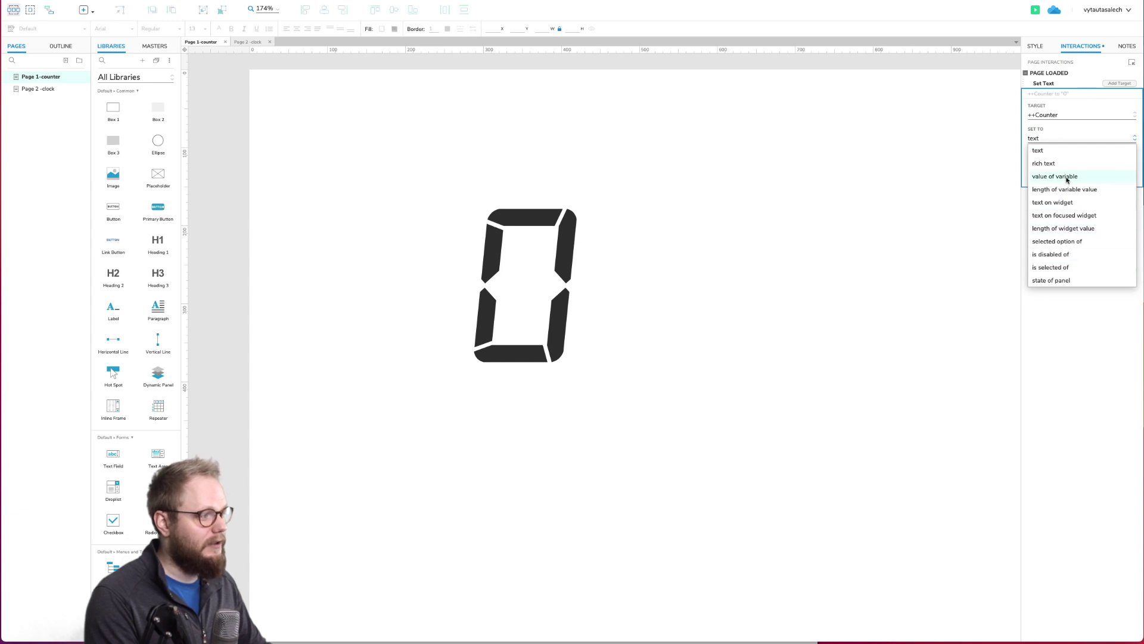
{"action": "left_click", "coordinate": [1067, 179]}
{"action": "left_click", "coordinate": [1061, 164]}
{"action": "left_click", "coordinate": [1056, 185]}
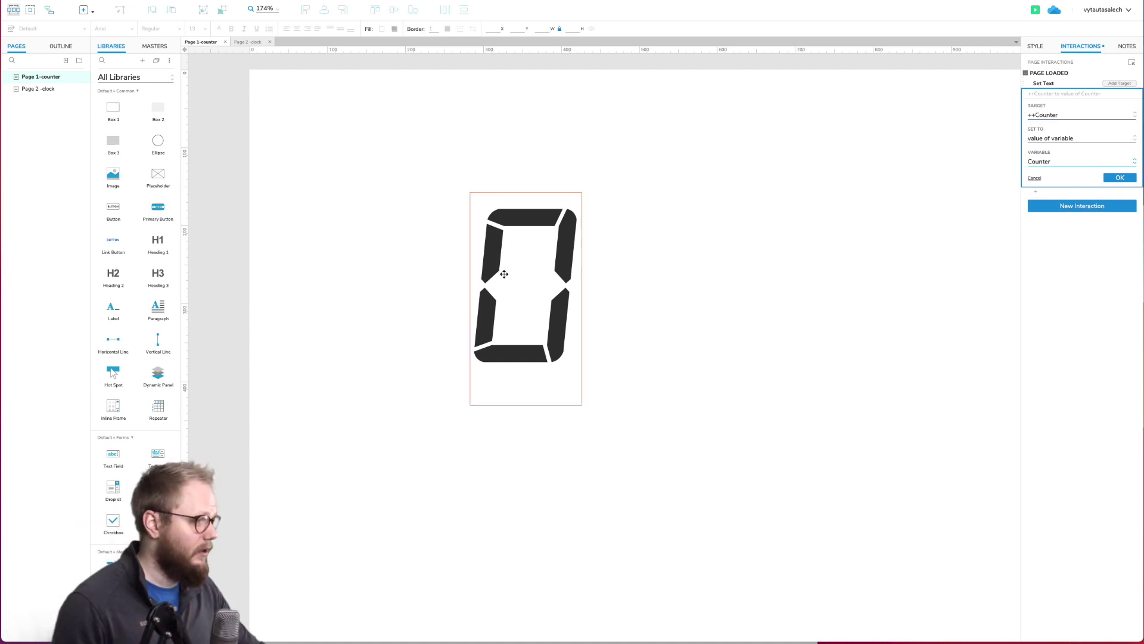
{"action": "left_click", "coordinate": [1120, 177]}
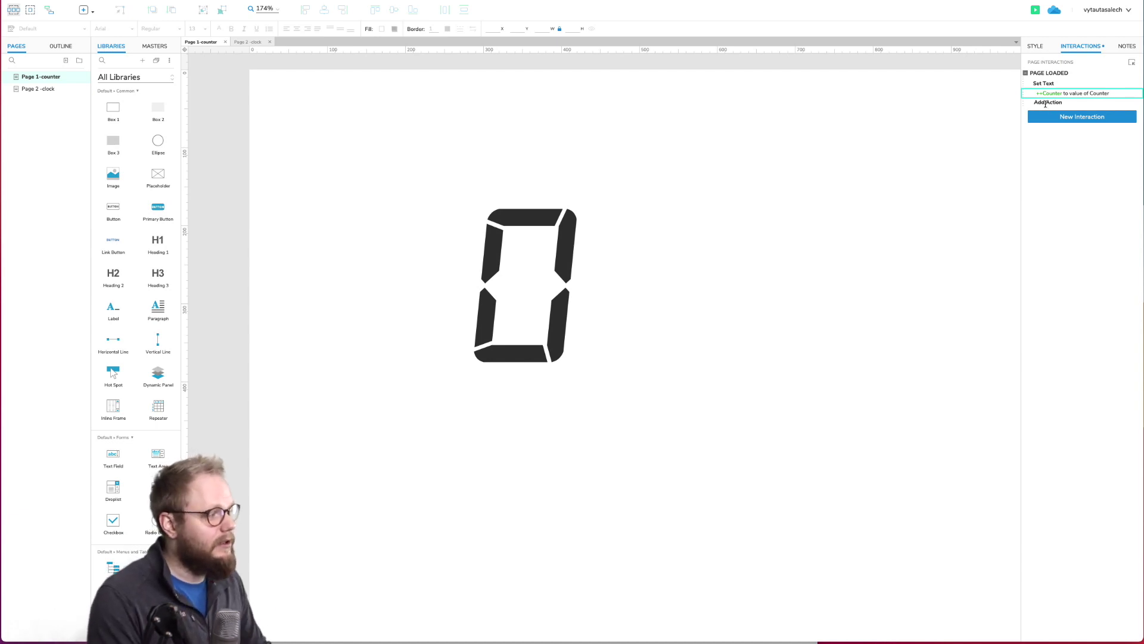
{"action": "left_click", "coordinate": [1045, 103]}
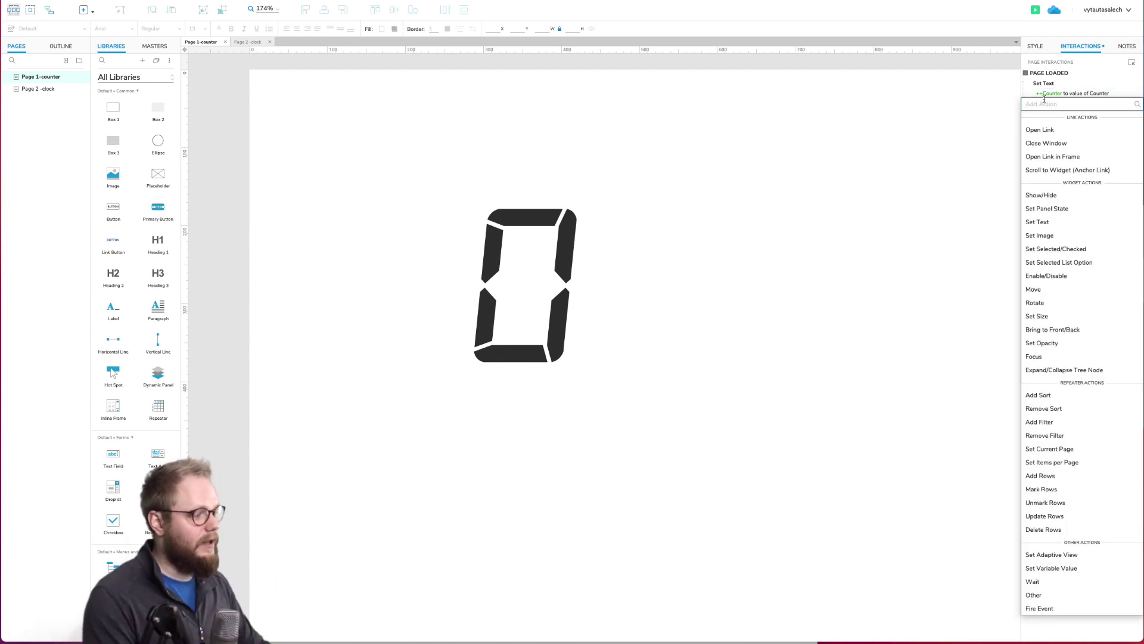
Step: Add a Set Variable Value action setting Counter to [[Counter+1]]
{"action": "left_click", "coordinate": [1050, 570]}
{"action": "left_click", "coordinate": [1045, 154]}
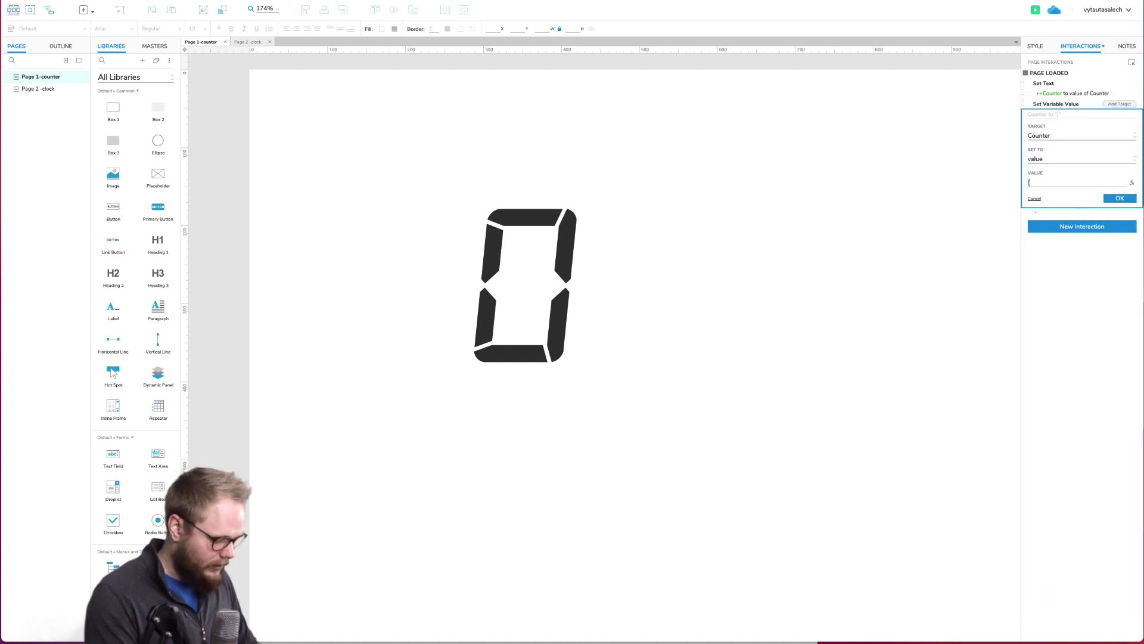
{"action": "type", "text": "[[Counter+1"}
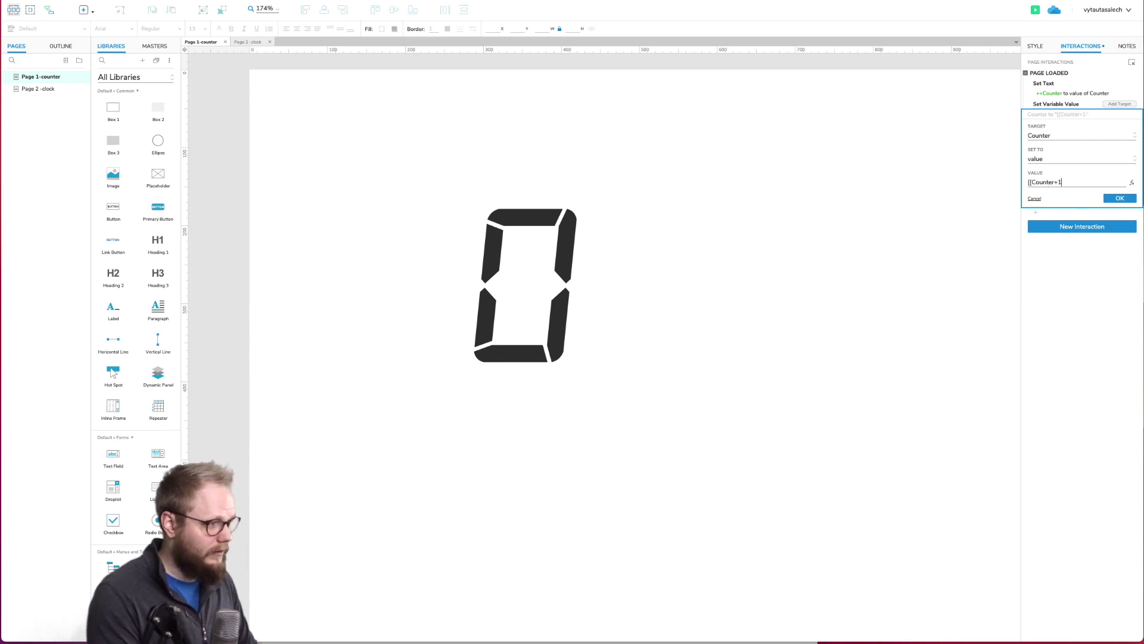
{"action": "type", "text": "]]"}
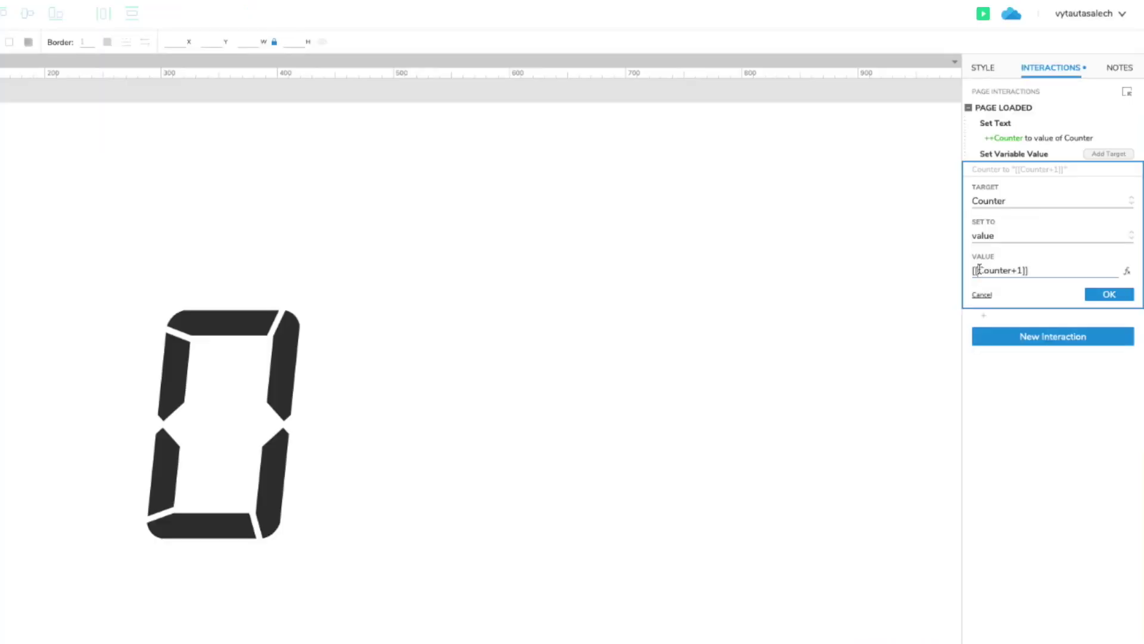
{"action": "left_click_drag", "start_coordinate": [1031, 182], "coordinate": [1060, 182]}
{"action": "left_click_drag", "start_coordinate": [1029, 270], "coordinate": [974, 270]}
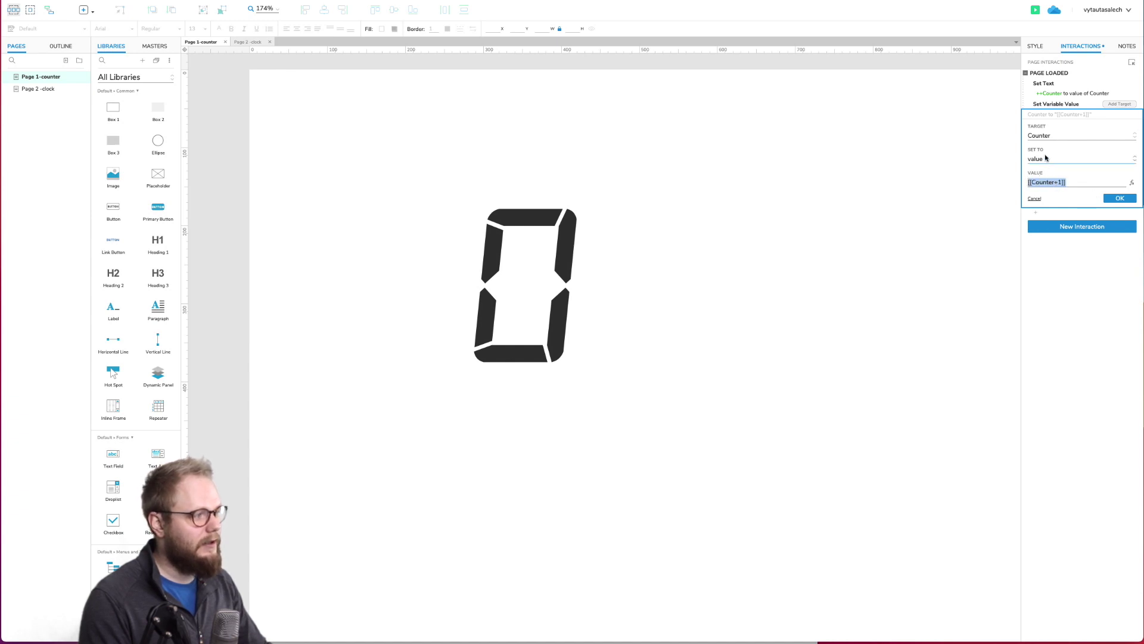
{"action": "left_click", "coordinate": [1118, 198]}
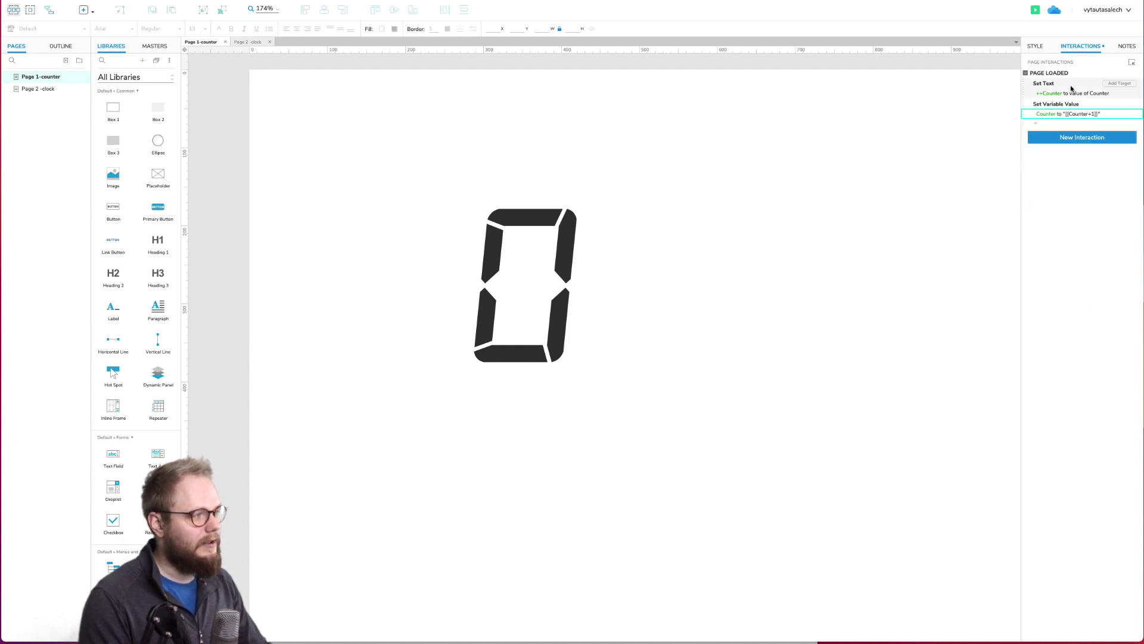
Step: Add a 1000 ms Wait action to the Page Loaded sequence
{"action": "left_click", "coordinate": [1049, 124]}
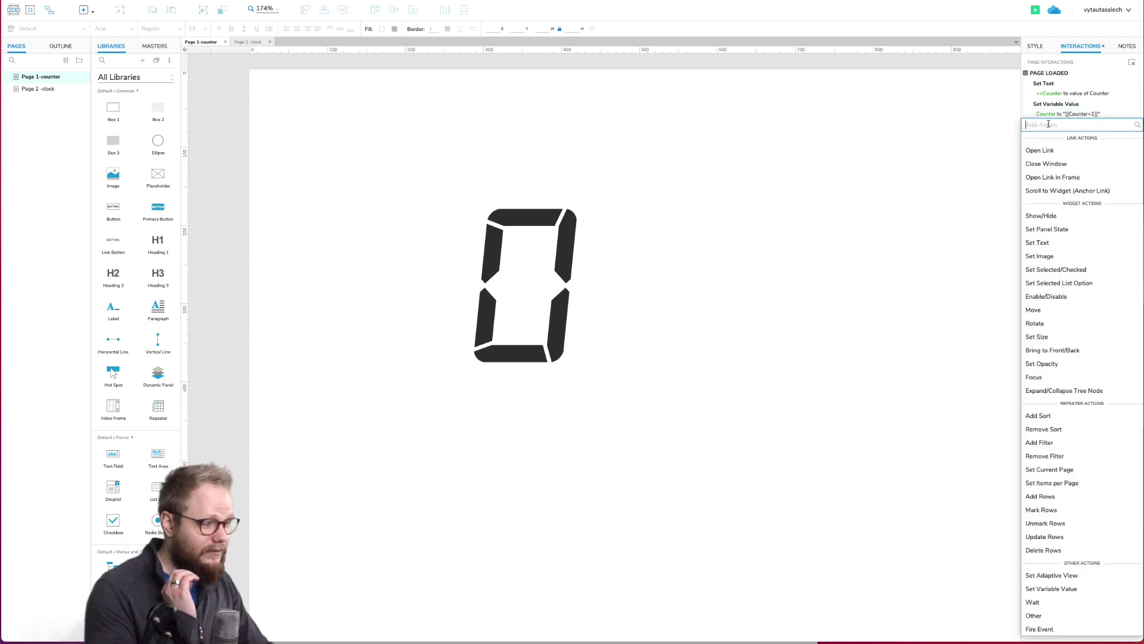
{"action": "left_click", "coordinate": [1066, 604]}
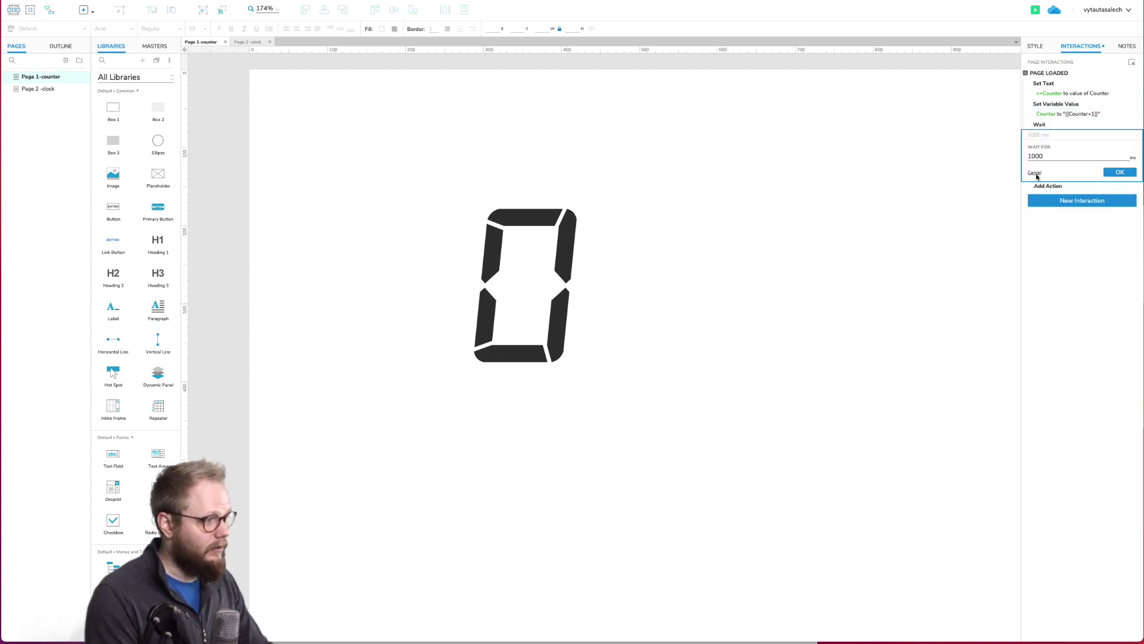
{"action": "left_click", "coordinate": [1119, 172]}
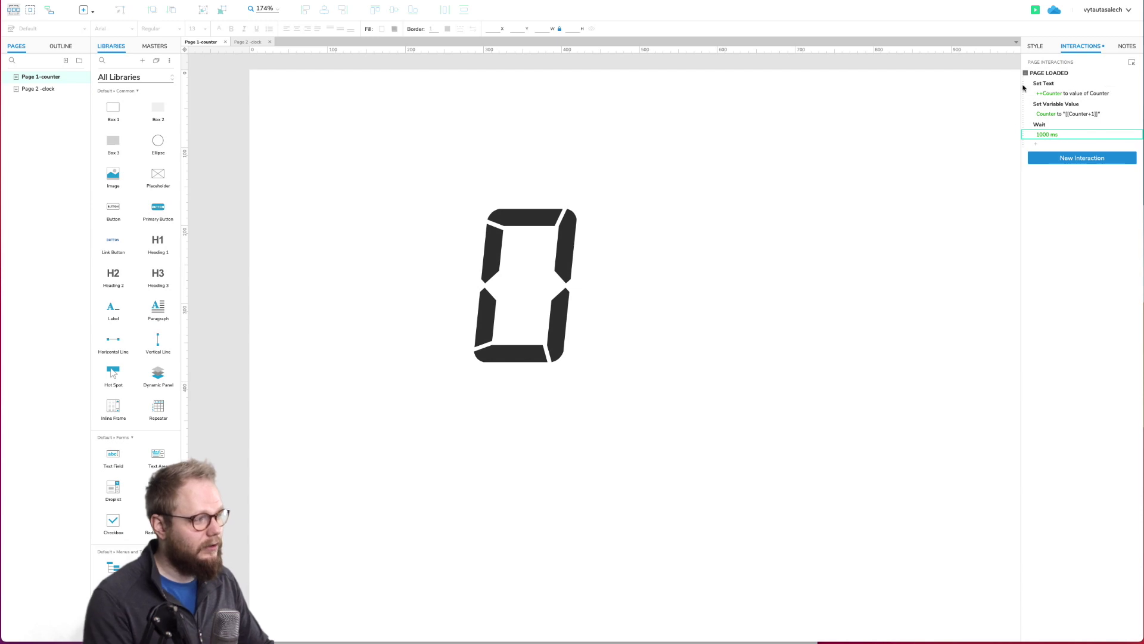
Step: Add a Fire Event action that fires Page Loaded on the page itself
{"action": "left_click", "coordinate": [1045, 144]}
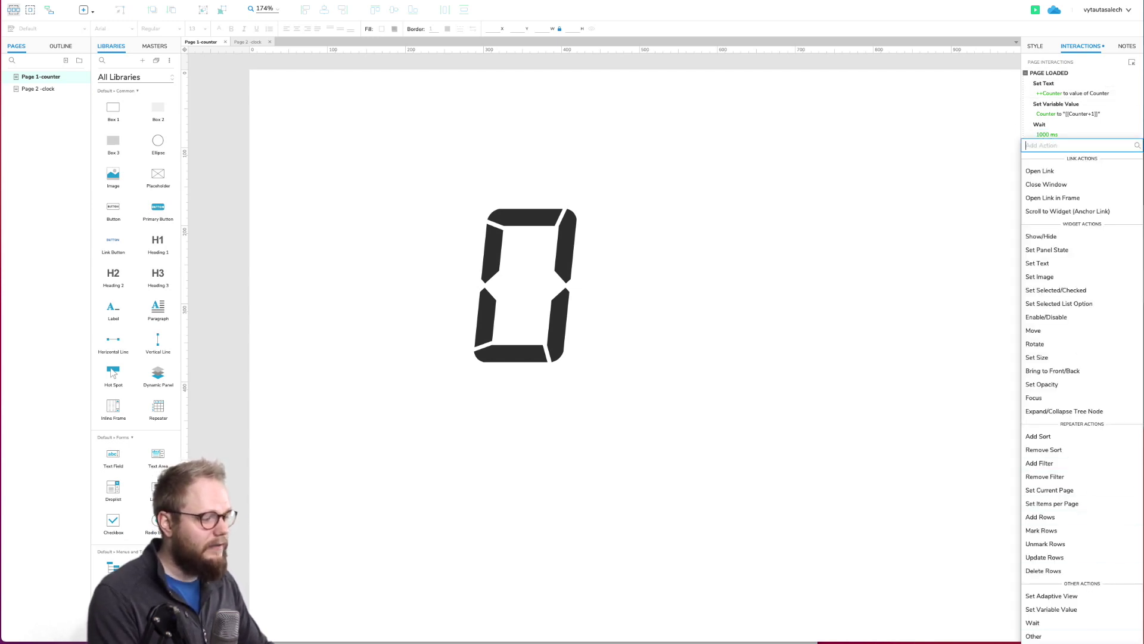
{"action": "left_click", "coordinate": [1041, 637]}
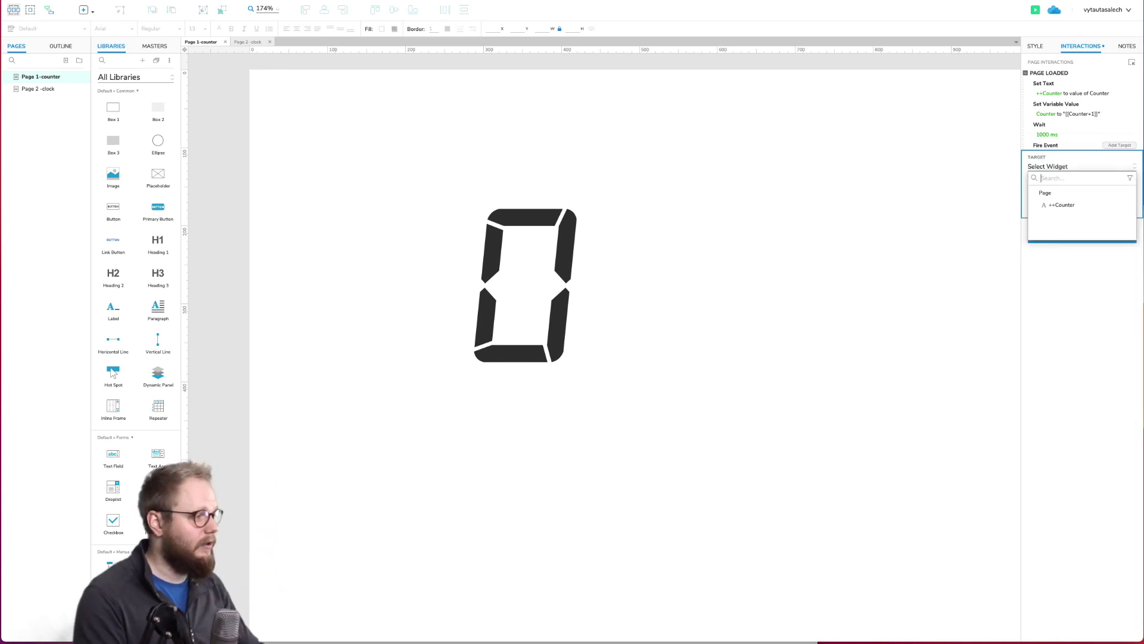
{"action": "left_click", "coordinate": [1050, 194]}
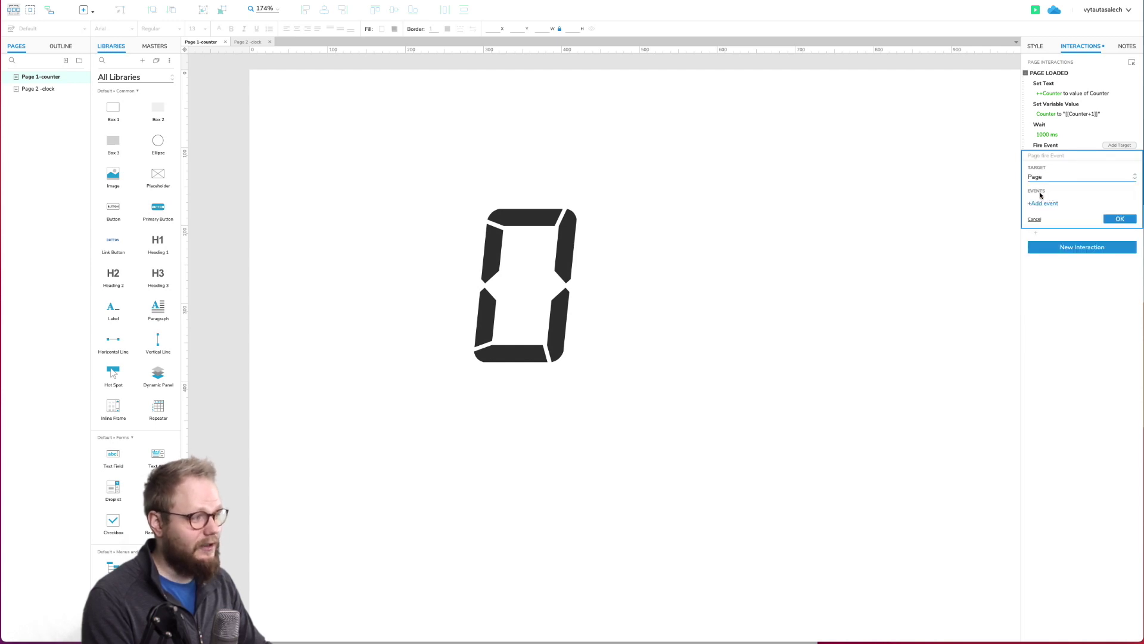
{"action": "left_click", "coordinate": [1050, 206]}
{"action": "left_click", "coordinate": [1053, 220]}
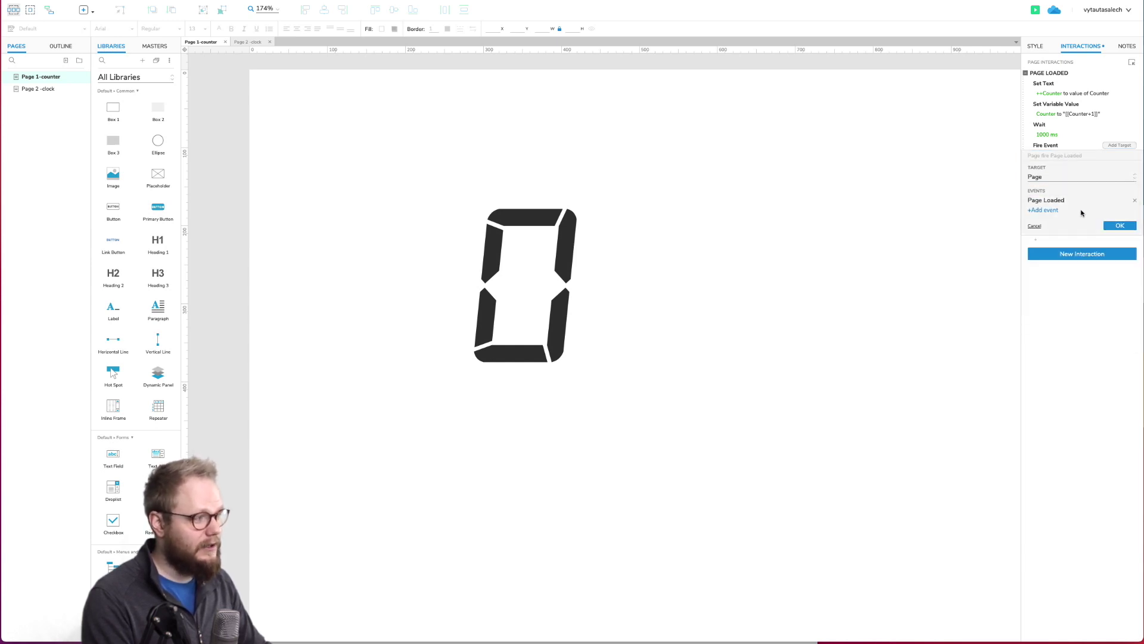
{"action": "left_click", "coordinate": [1119, 225]}
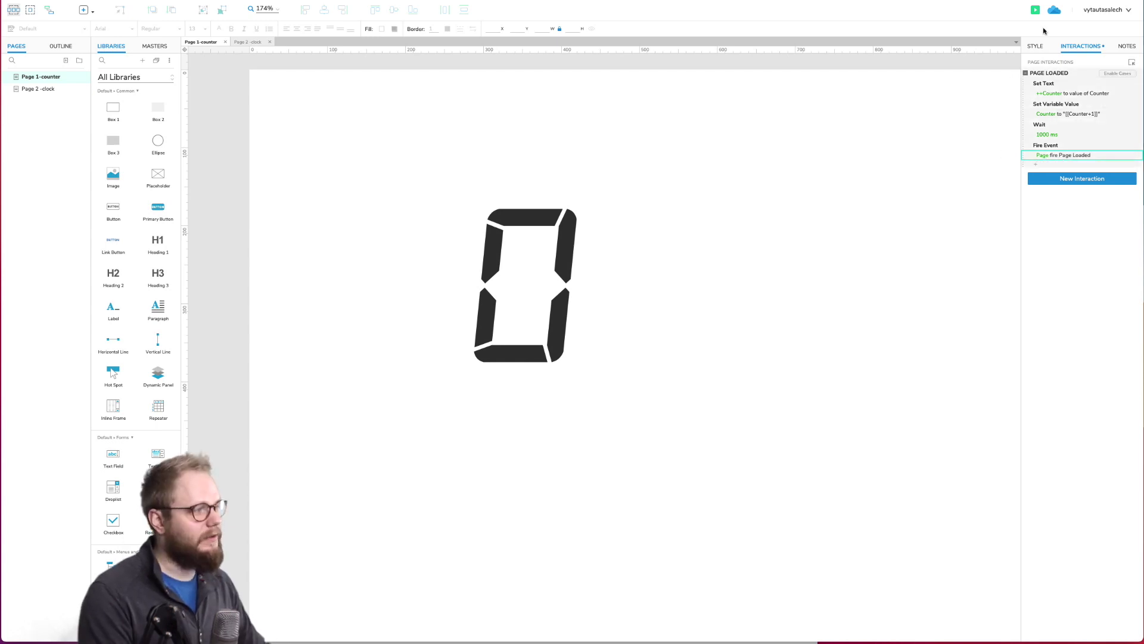
{"action": "left_click", "coordinate": [1035, 10]}
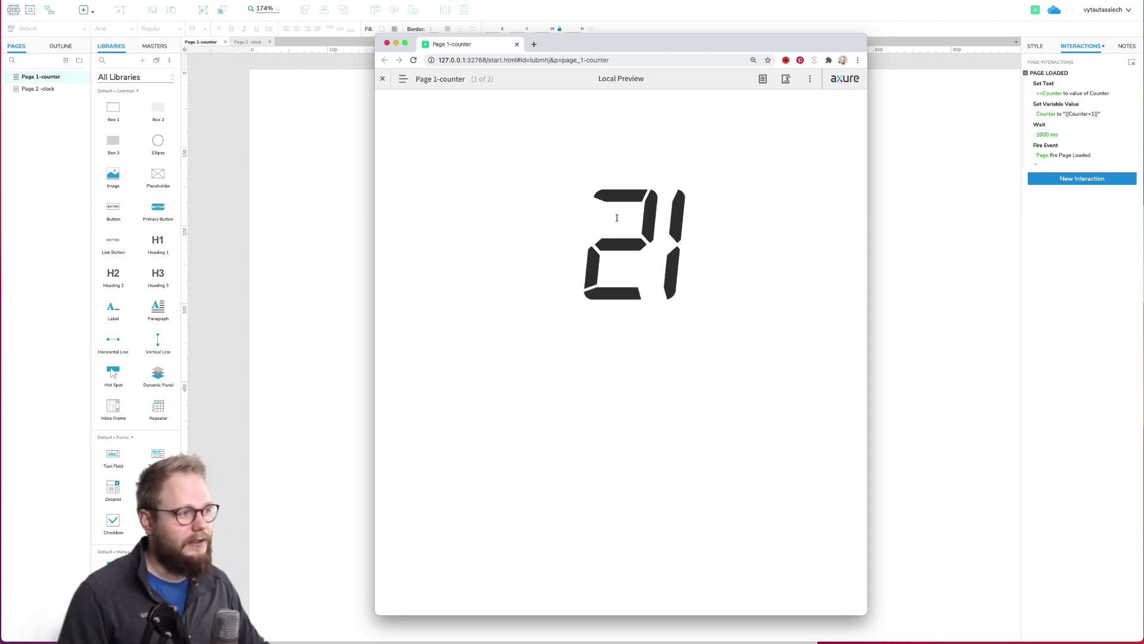
{"action": "left_click", "coordinate": [518, 44]}
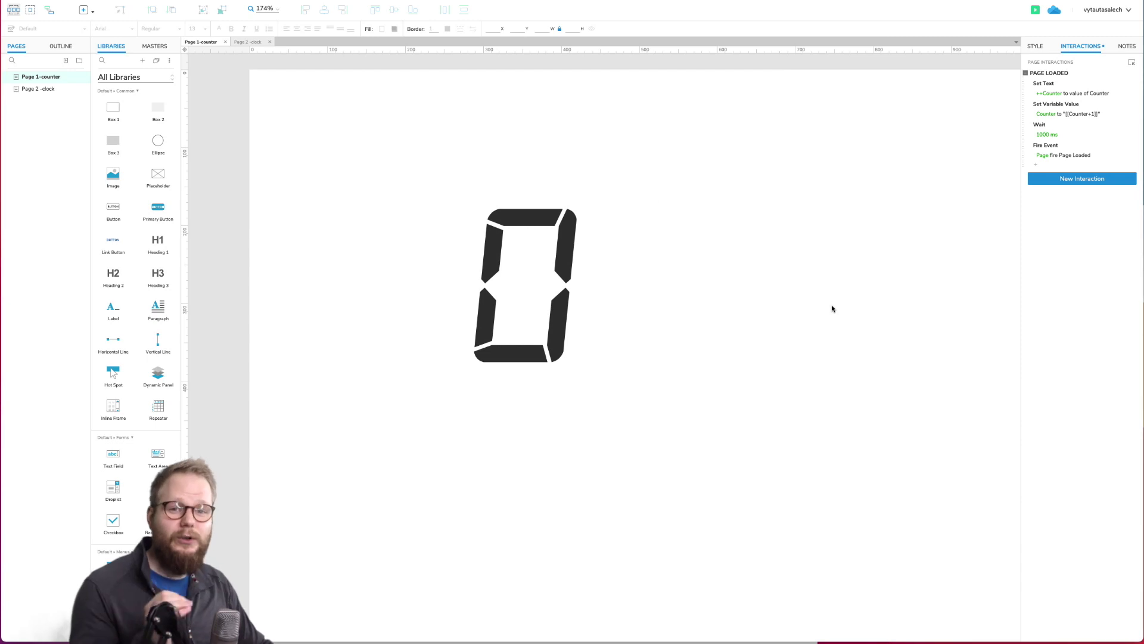
{"action": "left_click", "coordinate": [28, 89]}
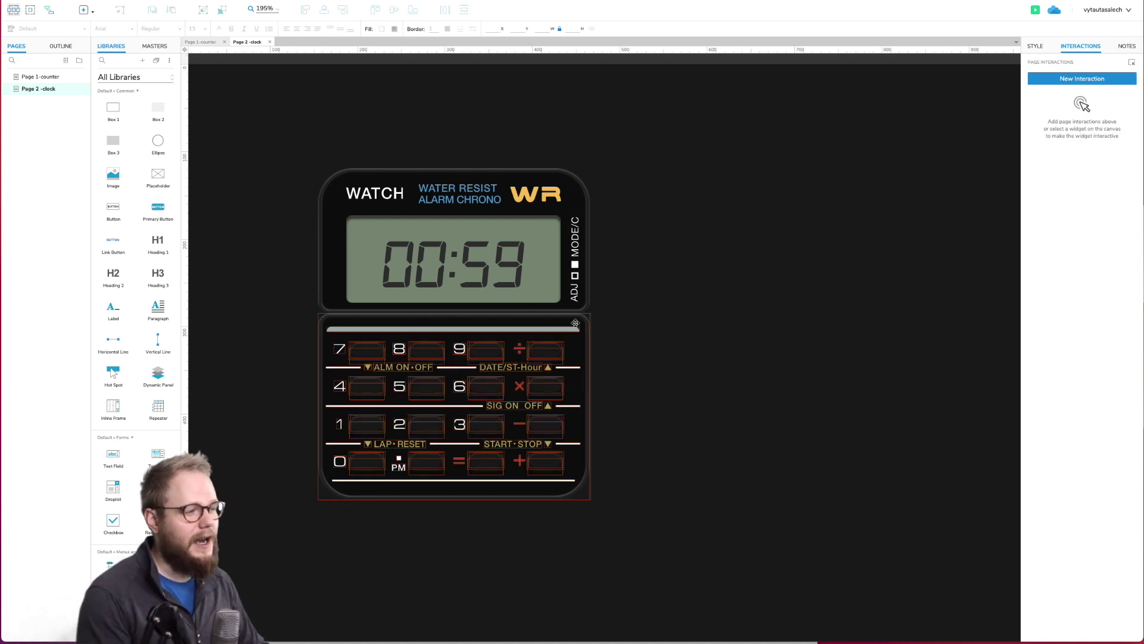
Step: On the clock page, confirm the 00:59 display is named ++Timer and start a Page Loaded interaction
{"action": "left_click", "coordinate": [495, 255]}
{"action": "left_click", "coordinate": [494, 255]}
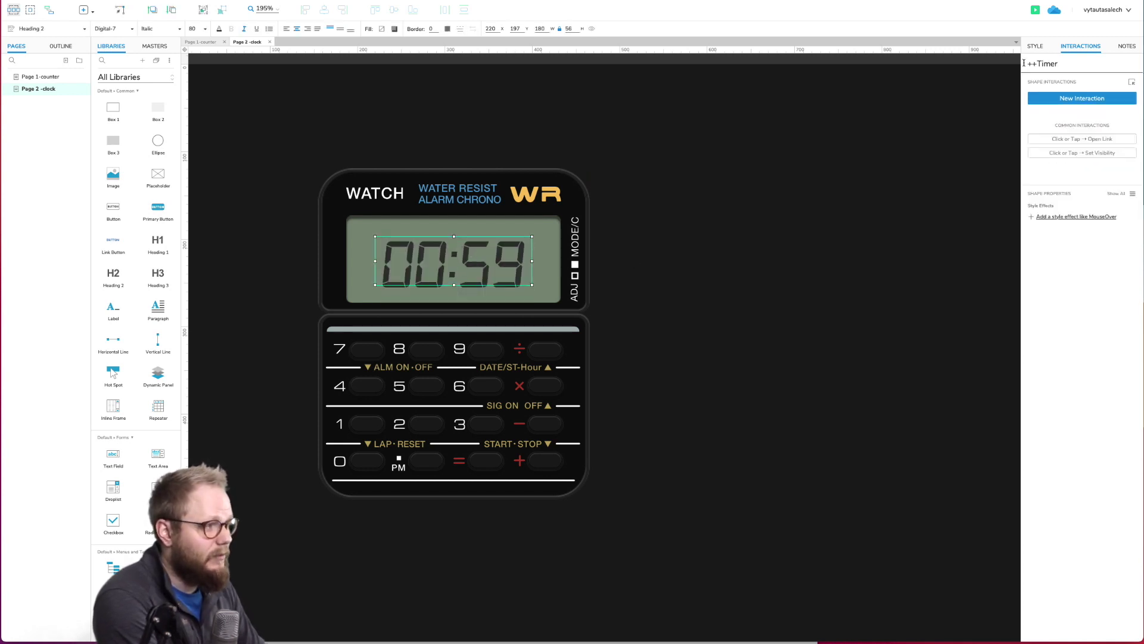
{"action": "left_click_drag", "start_coordinate": [1027, 65], "coordinate": [1095, 66]}
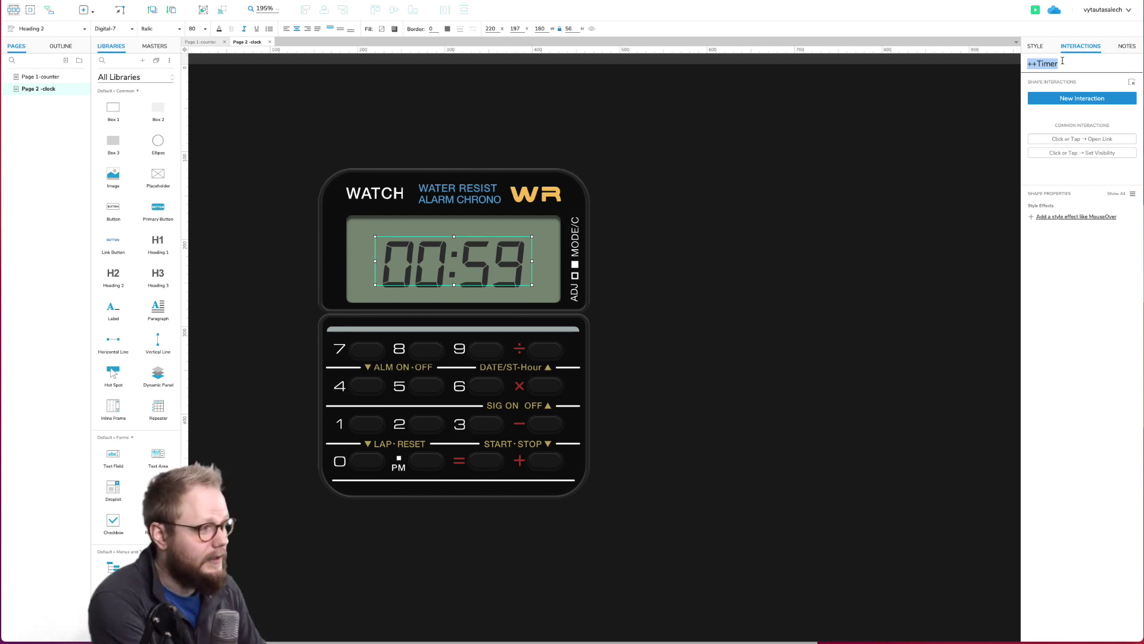
{"action": "left_click", "coordinate": [827, 216]}
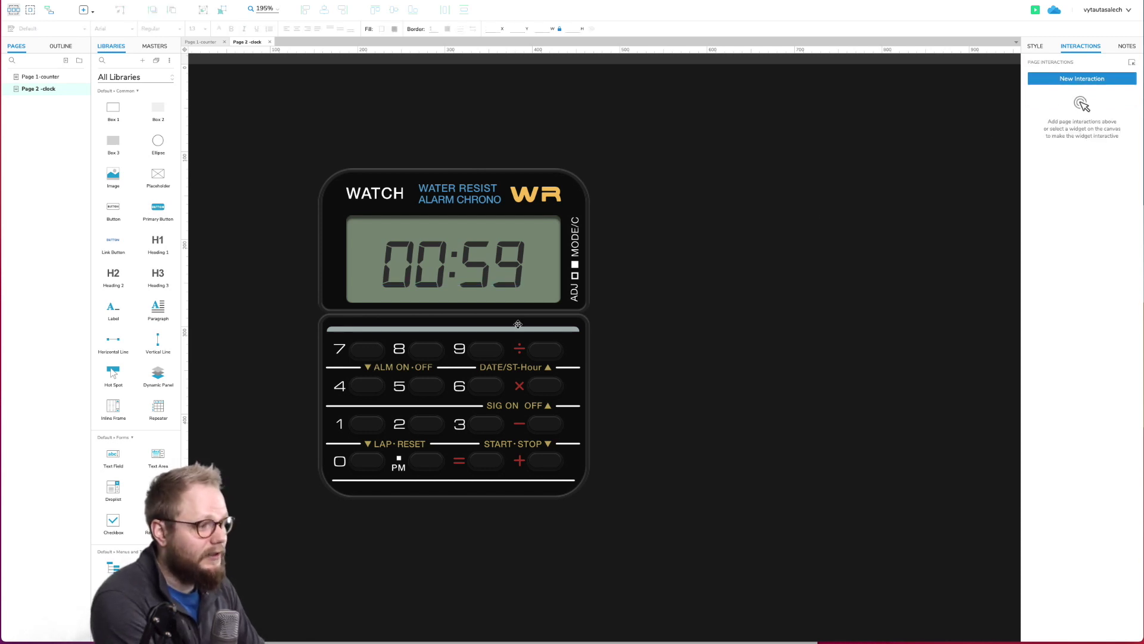
{"action": "left_click", "coordinate": [1067, 80]}
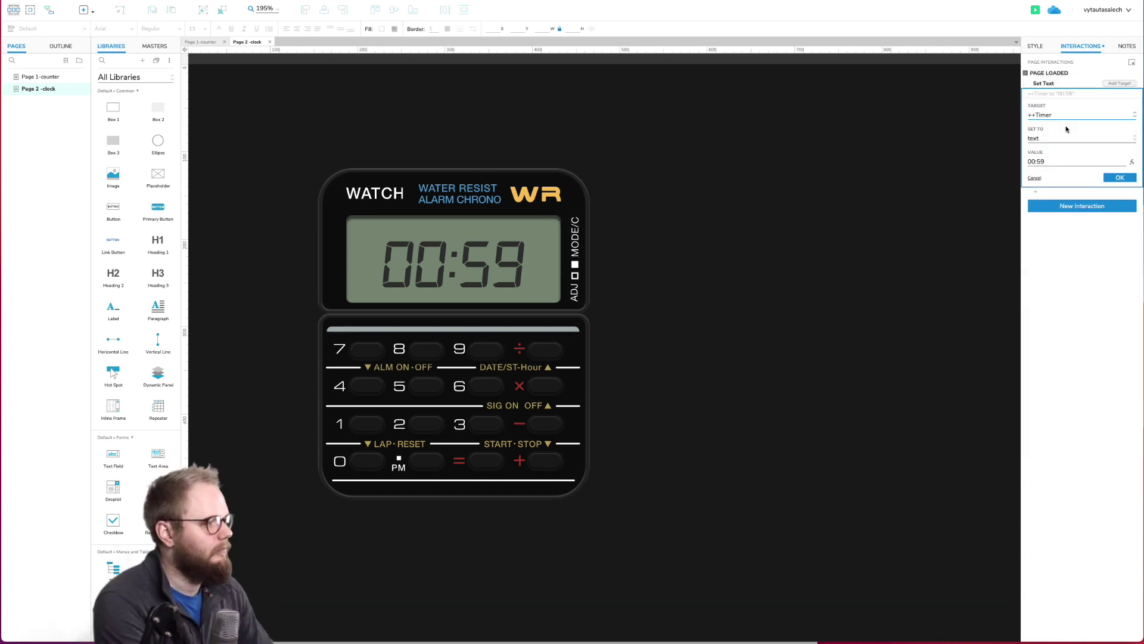
Step: Target ++Timer with the Set Text action and preview the clock page in the browser
{"action": "left_click", "coordinate": [1082, 205]}
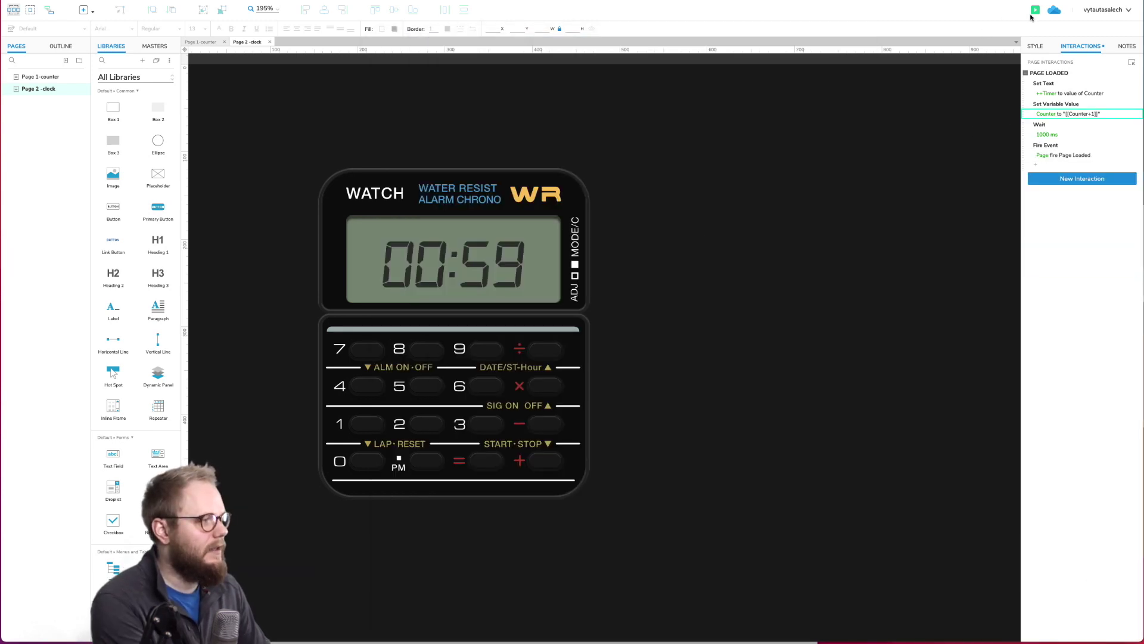
{"action": "left_click", "coordinate": [1034, 11]}
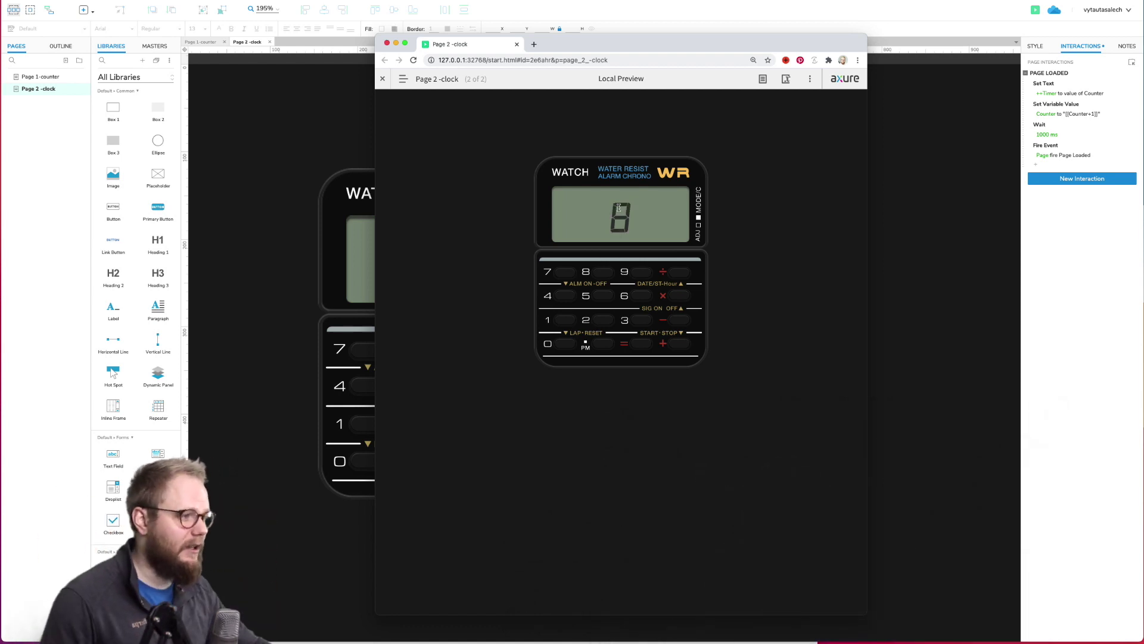
{"action": "left_click", "coordinate": [516, 44]}
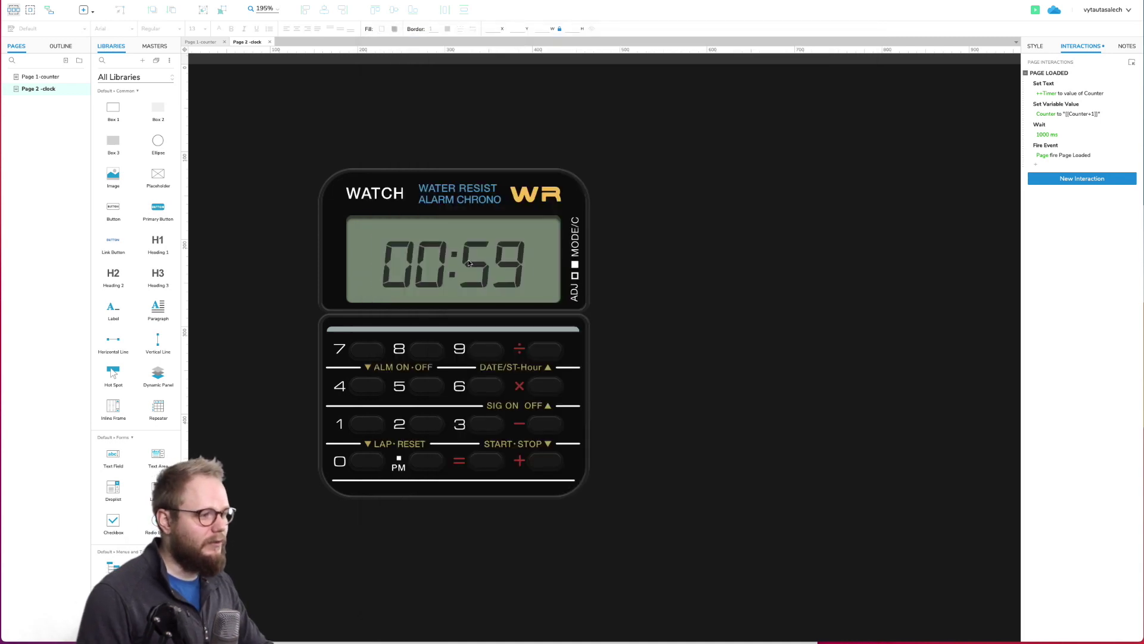
{"action": "left_click", "coordinate": [443, 270]}
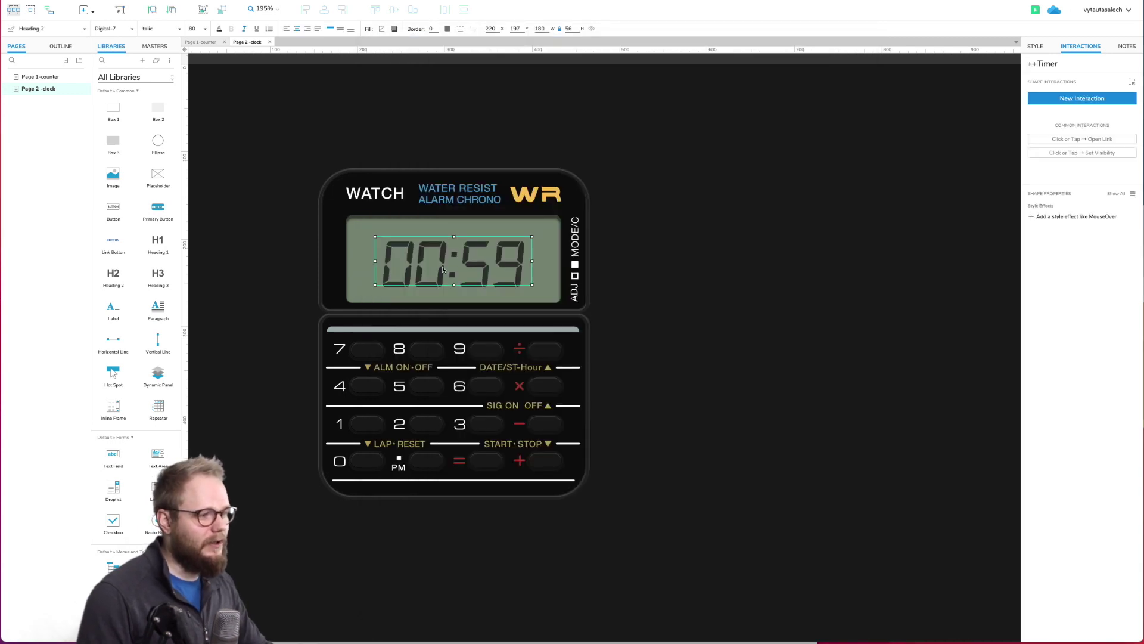
{"action": "left_click", "coordinate": [946, 210]}
{"action": "left_click", "coordinate": [499, 234]}
{"action": "left_click", "coordinate": [824, 184]}
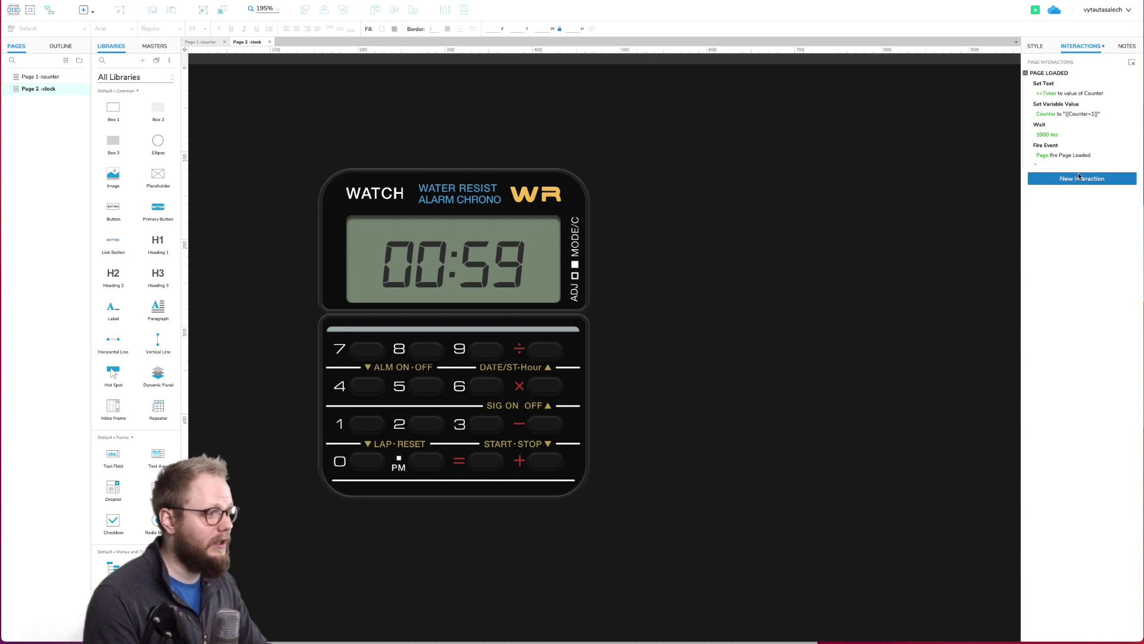
Step: Add a Set Text putting 00:59 on ++Timer and move it right after the Counter increment
{"action": "left_click", "coordinate": [1042, 166]}
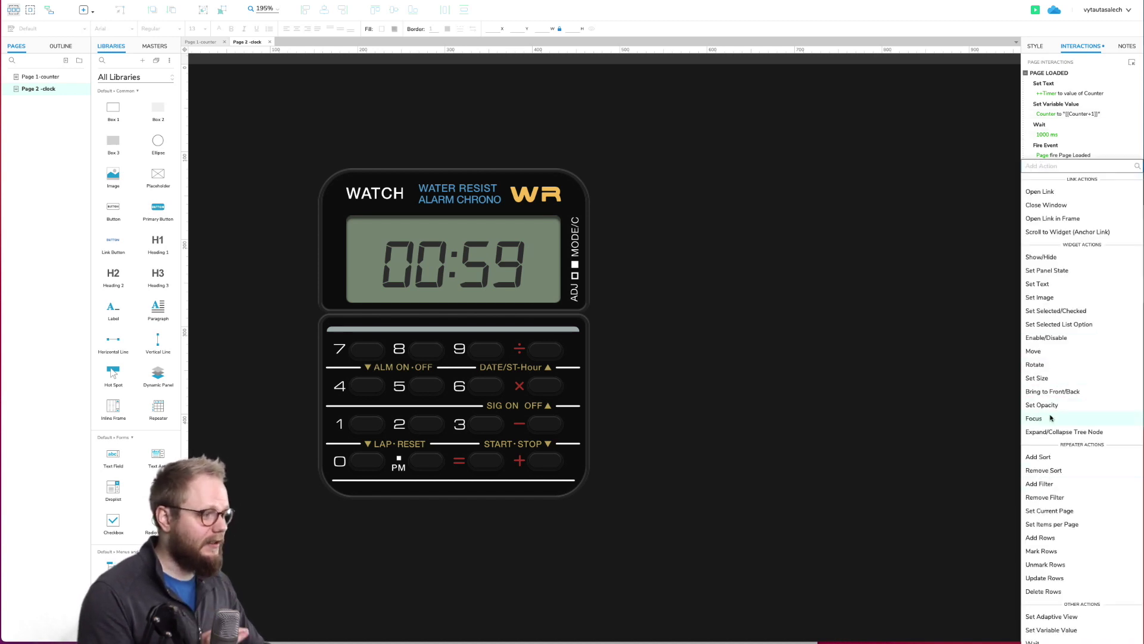
{"action": "left_click", "coordinate": [1052, 284]}
{"action": "left_click", "coordinate": [1061, 225]}
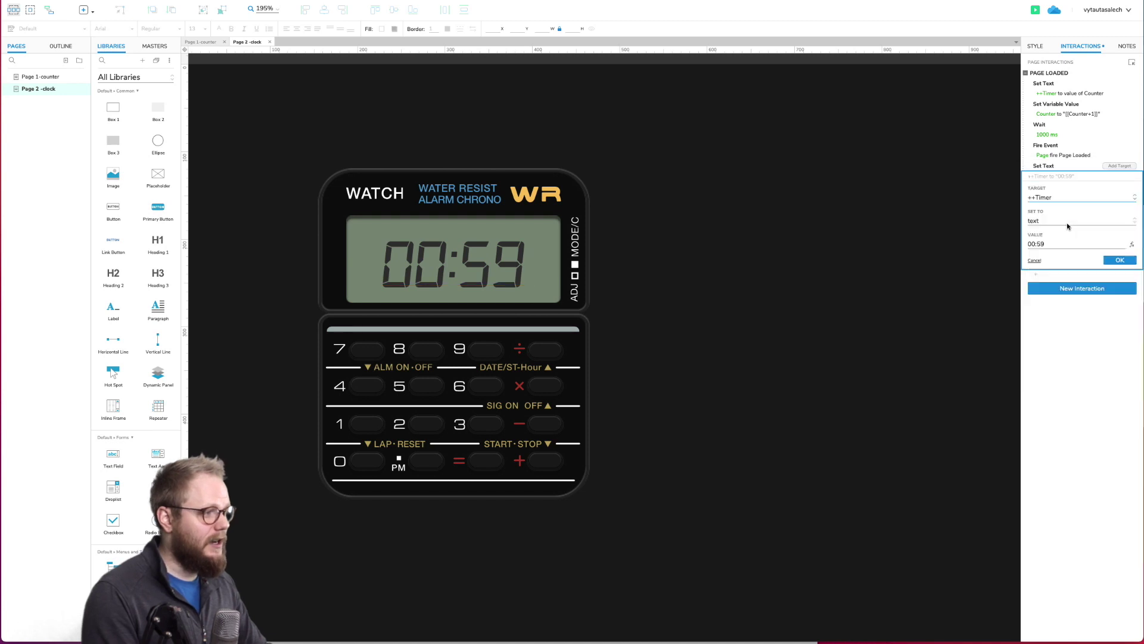
{"action": "left_click", "coordinate": [1048, 172]}
{"action": "left_click_drag", "start_coordinate": [1049, 172], "coordinate": [1032, 136]}
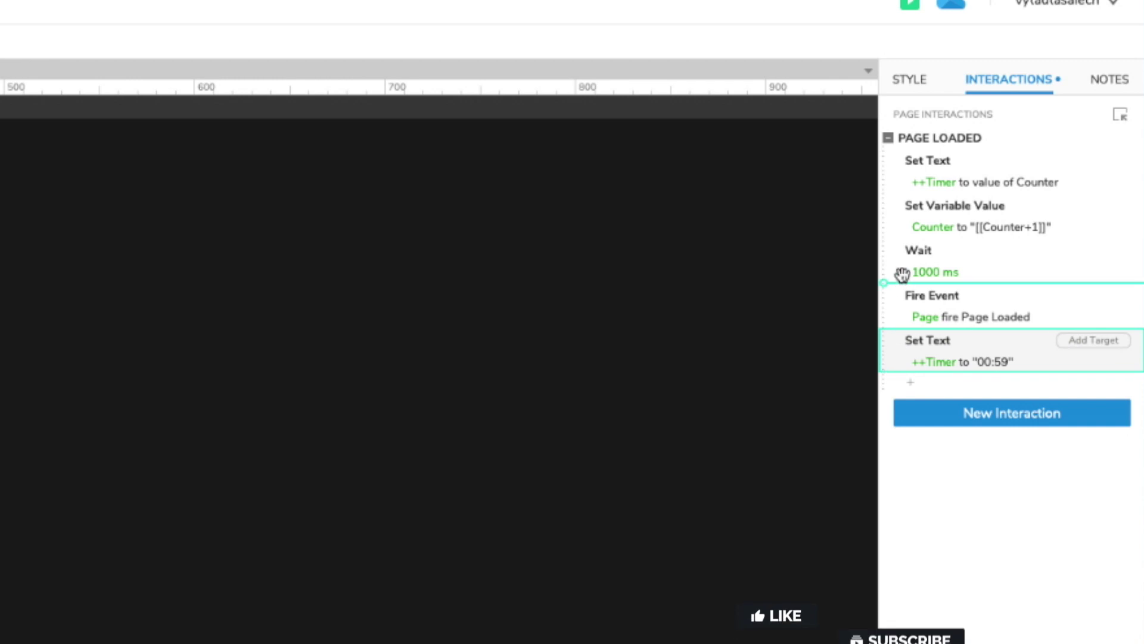
{"action": "left_click_drag", "start_coordinate": [902, 275], "coordinate": [906, 242]}
{"action": "left_click", "coordinate": [971, 250]}
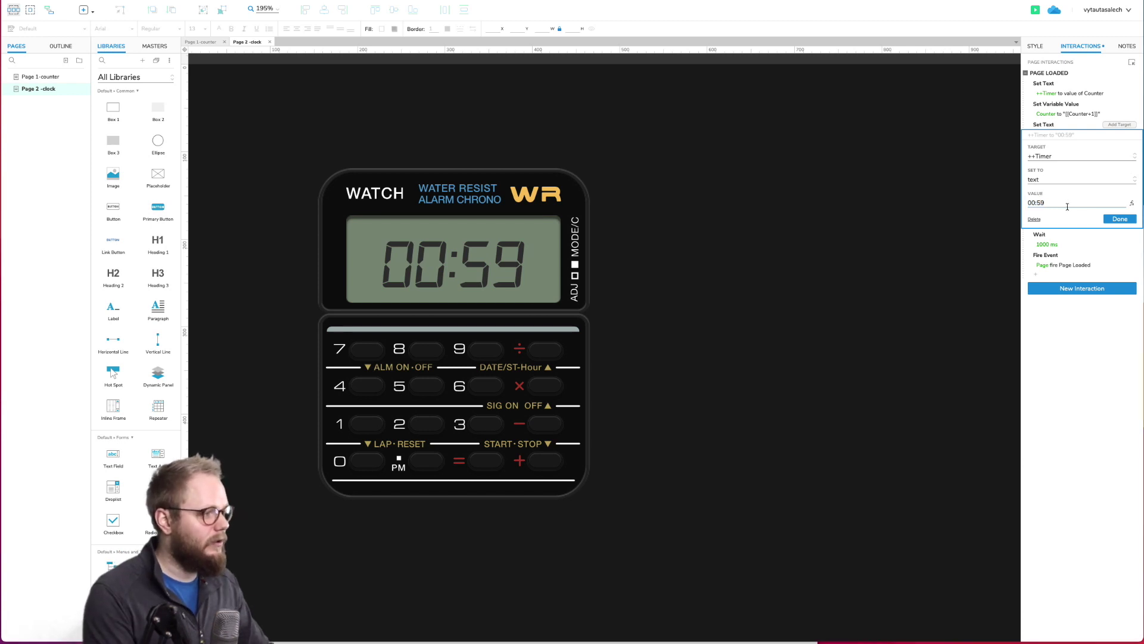
{"action": "left_click", "coordinate": [1132, 203]}
Step: Replace the 00:59 value with the pasted zero-padded minutes:seconds expression
{"action": "key", "text": "ctrl+a"}
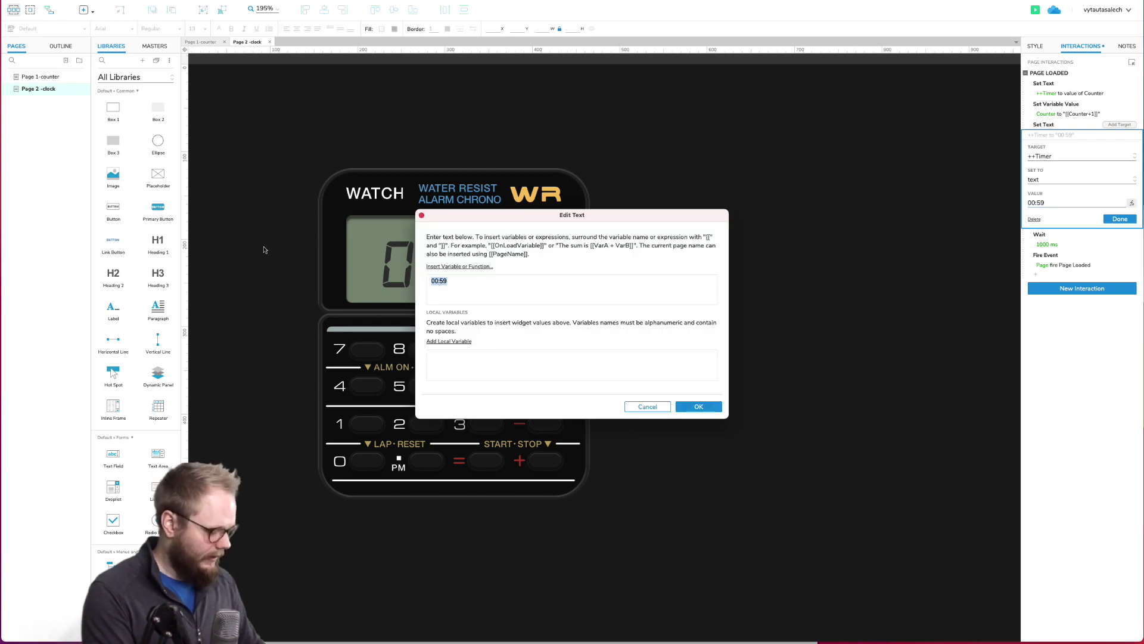
{"action": "key", "text": "BackSpace"}
{"action": "type", "text": "[['0'.concat(Math.floor(Counter/60)).slice(-2)]]:[['0'.concat(Counter%60).slice(-2)]]"}
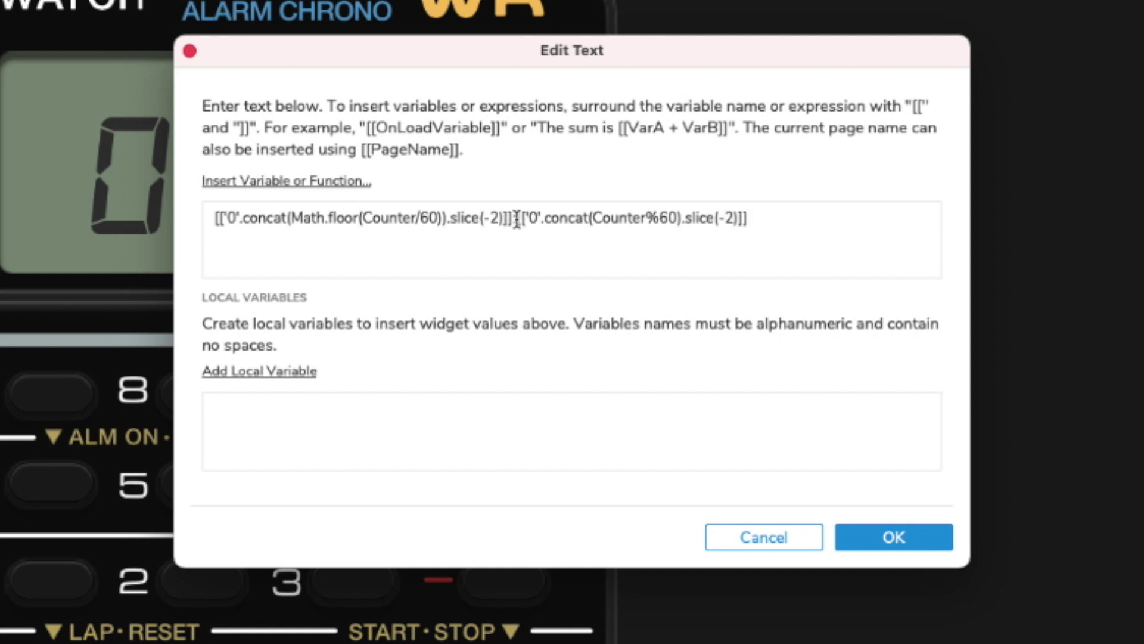
{"action": "left_click_drag", "start_coordinate": [525, 60], "coordinate": [705, 43]}
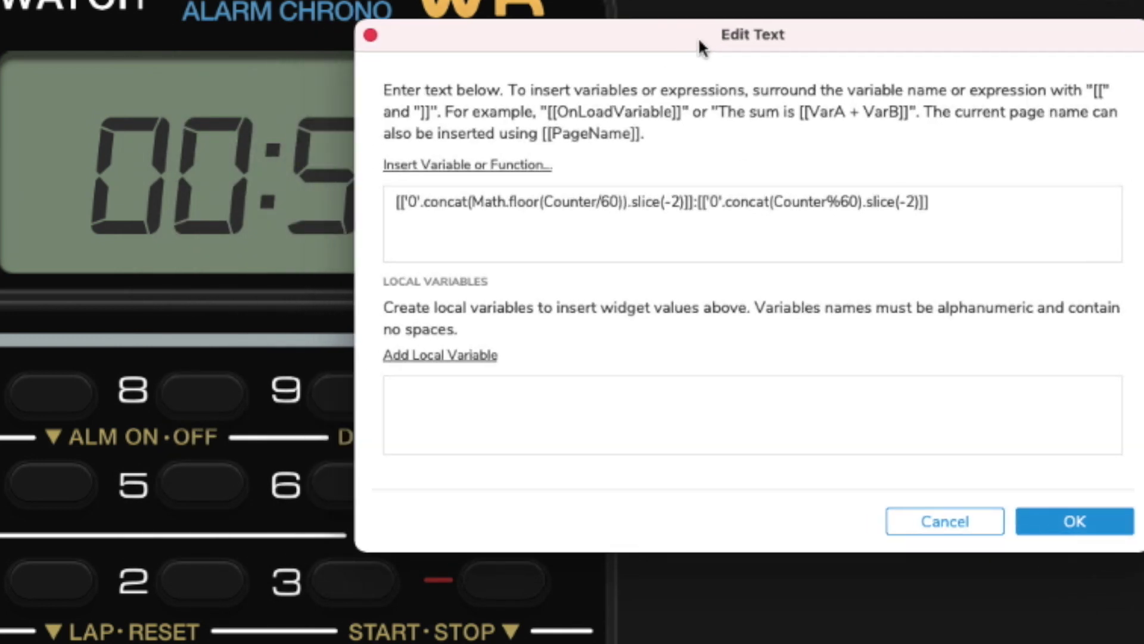
Step: Review the expression's parts: Math.floor(Counter/60), Counter%60, .concat and slice(-2)
{"action": "left_click_drag", "start_coordinate": [692, 202], "coordinate": [699, 202]}
{"action": "left_click_drag", "start_coordinate": [939, 205], "coordinate": [400, 197]}
{"action": "double_click", "coordinate": [549, 200]}
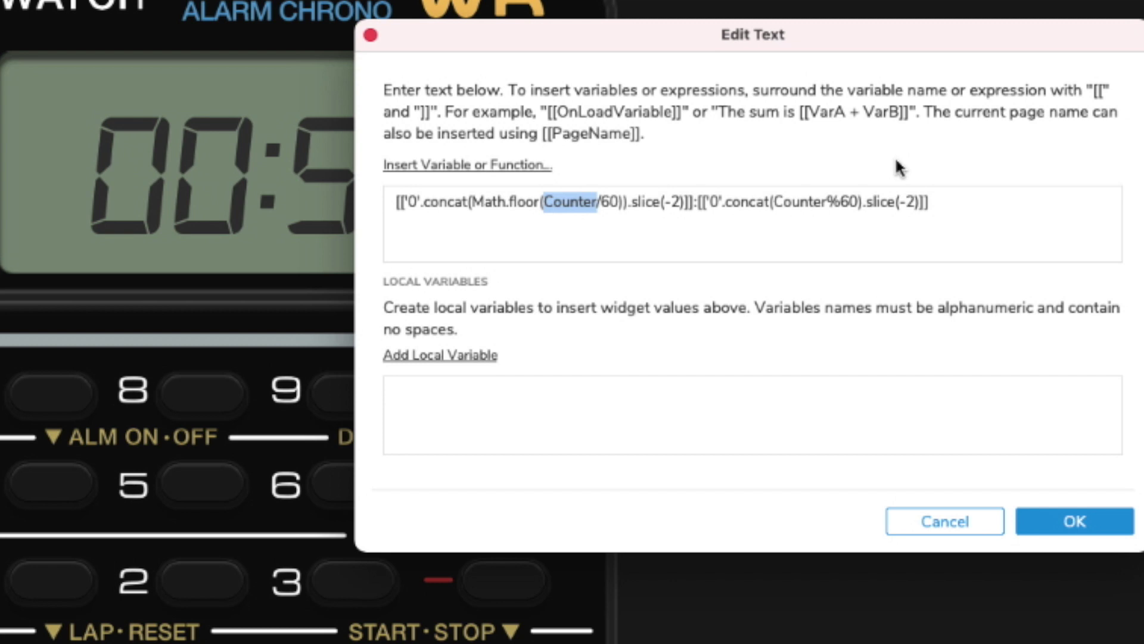
{"action": "left_click_drag", "start_coordinate": [774, 201], "coordinate": [828, 200]}
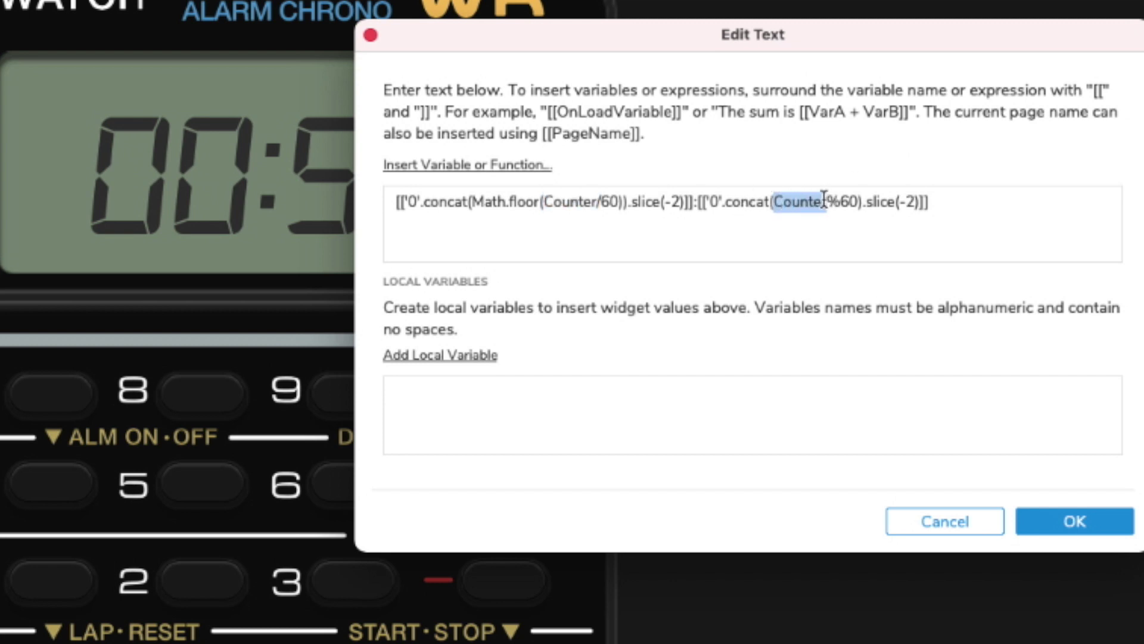
{"action": "left_click", "coordinate": [774, 201]}
{"action": "left_click_drag", "start_coordinate": [774, 201], "coordinate": [858, 201]}
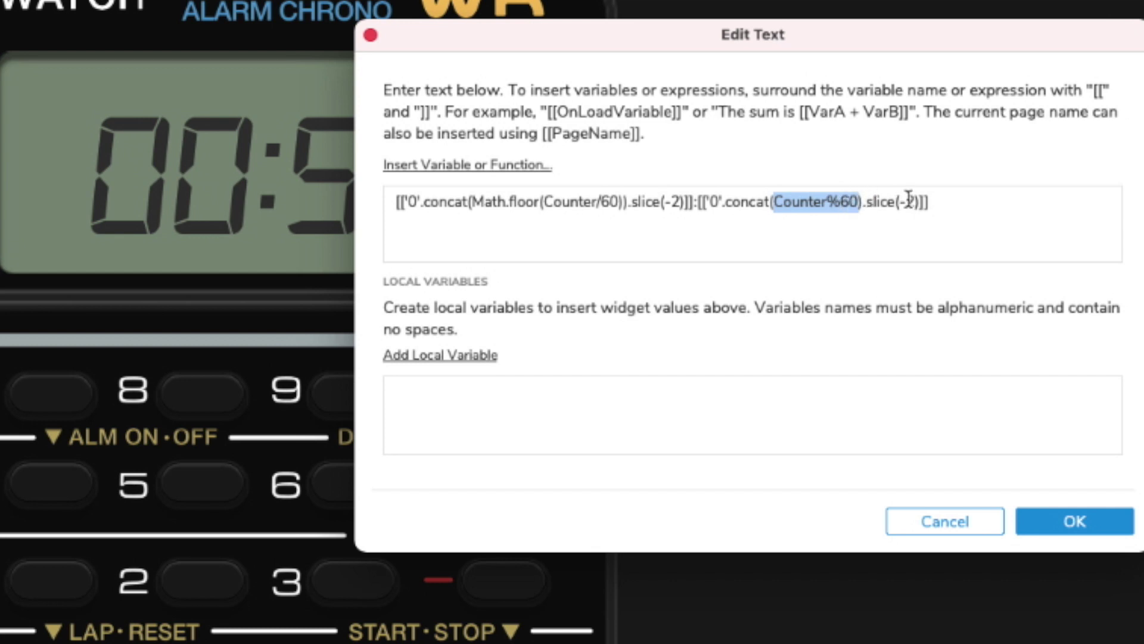
{"action": "left_click_drag", "start_coordinate": [637, 200], "coordinate": [686, 200]}
{"action": "triple_click", "coordinate": [983, 197]}
{"action": "double_click", "coordinate": [984, 196]}
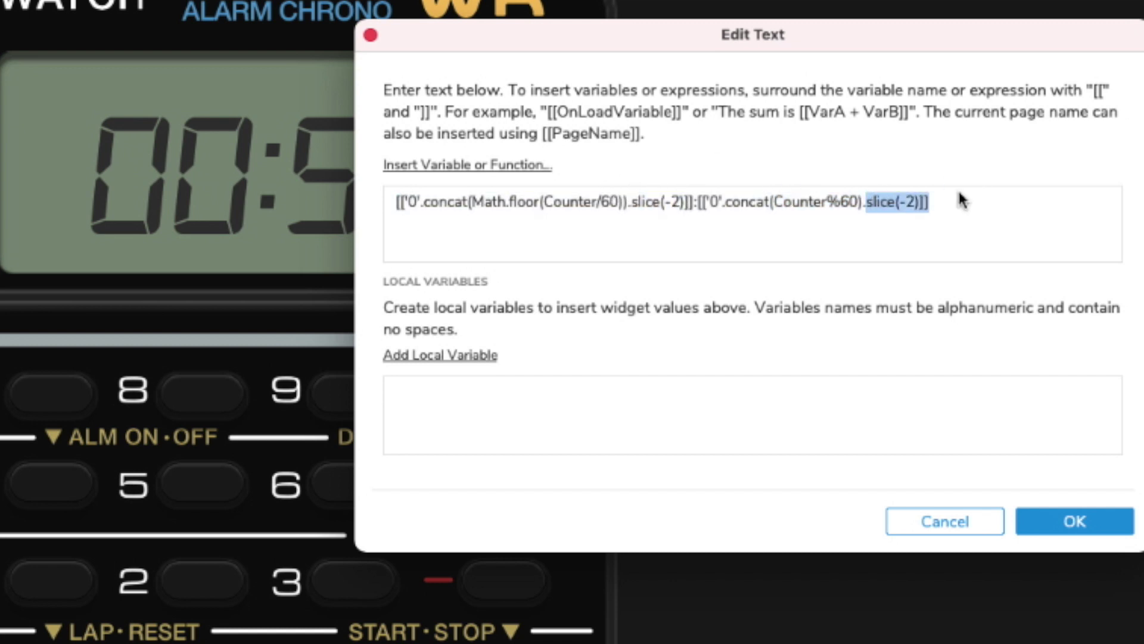
{"action": "left_click", "coordinate": [708, 201]}
{"action": "left_click_drag", "start_coordinate": [770, 201], "coordinate": [725, 201]}
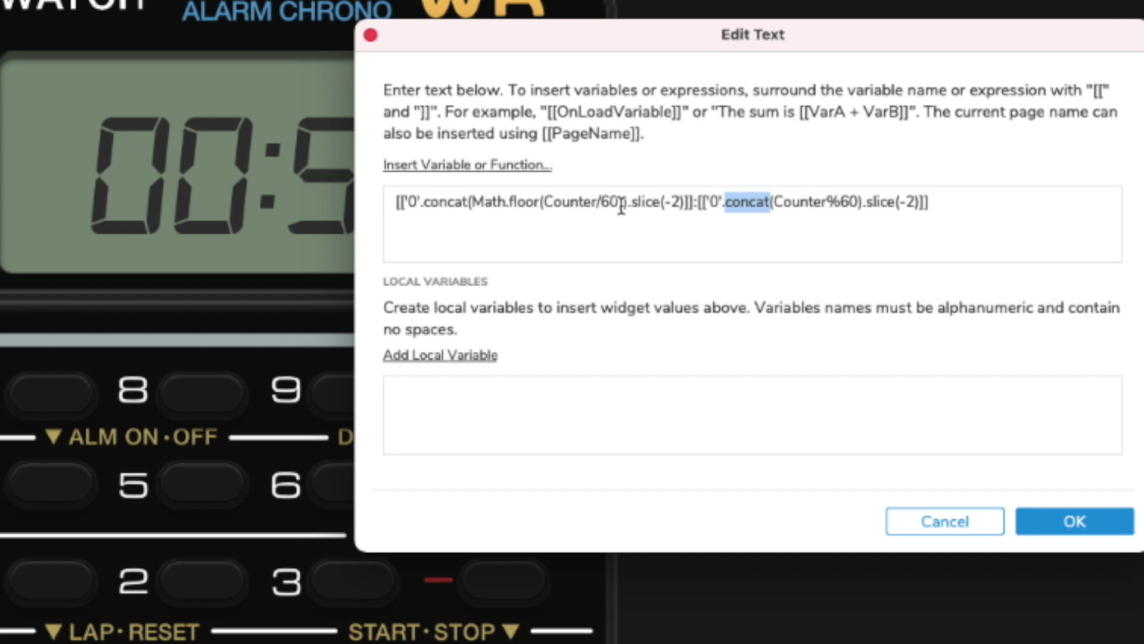
{"action": "left_click_drag", "start_coordinate": [473, 202], "coordinate": [543, 201]}
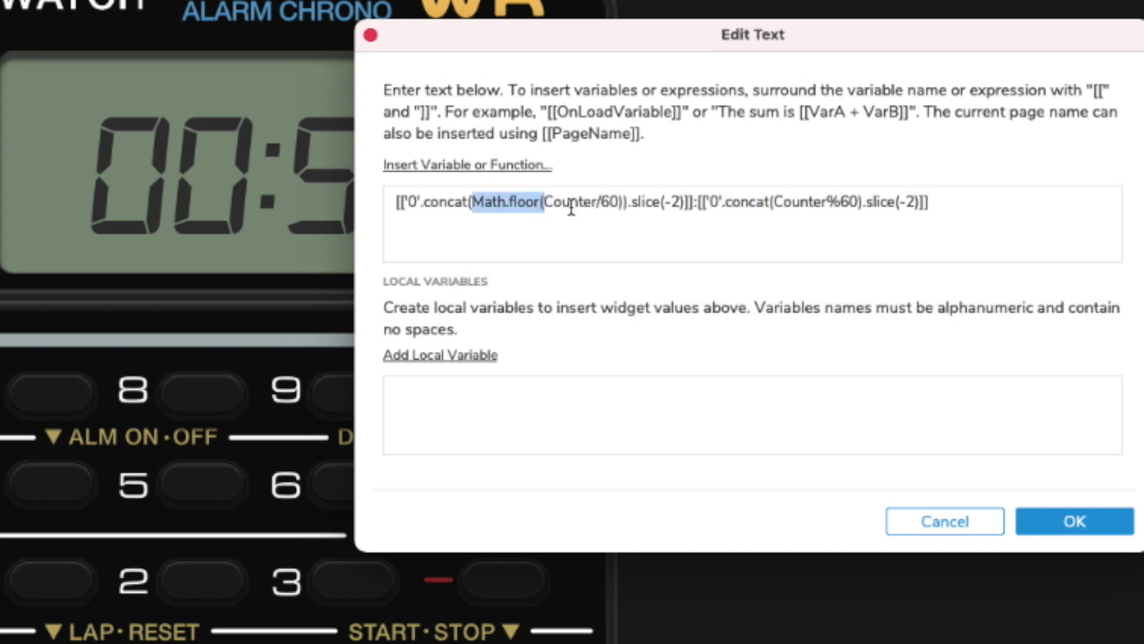
{"action": "left_click_drag", "start_coordinate": [474, 205], "coordinate": [543, 204]}
{"action": "left_click", "coordinate": [578, 216]}
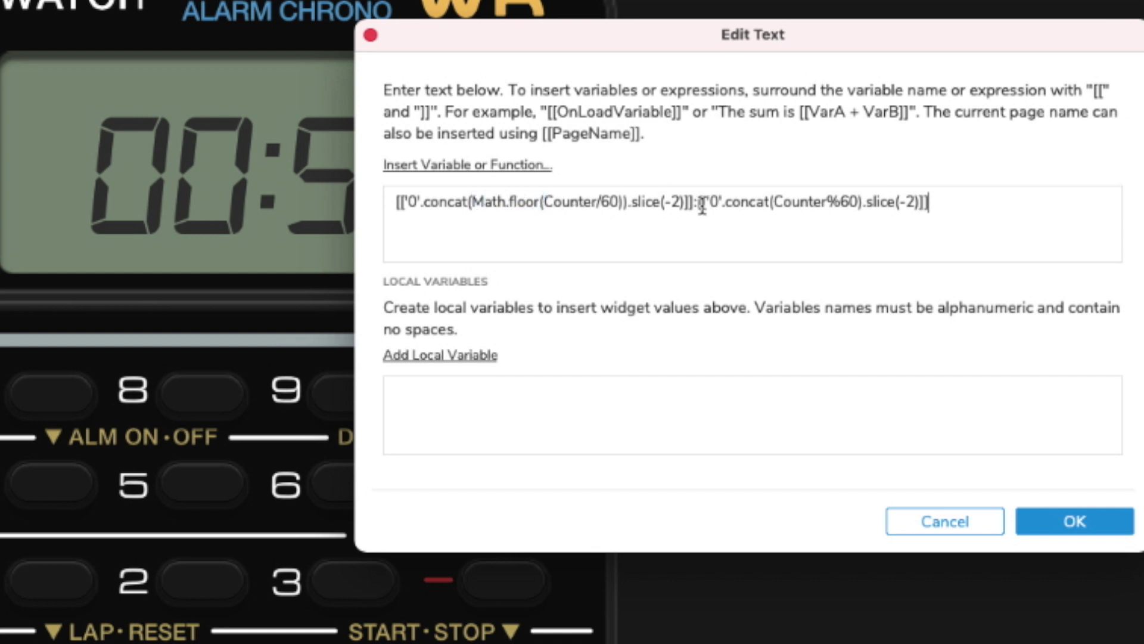
Step: Confirm the minutes:seconds expression for the ++Timer Set Text action
{"action": "key", "text": "super+a"}
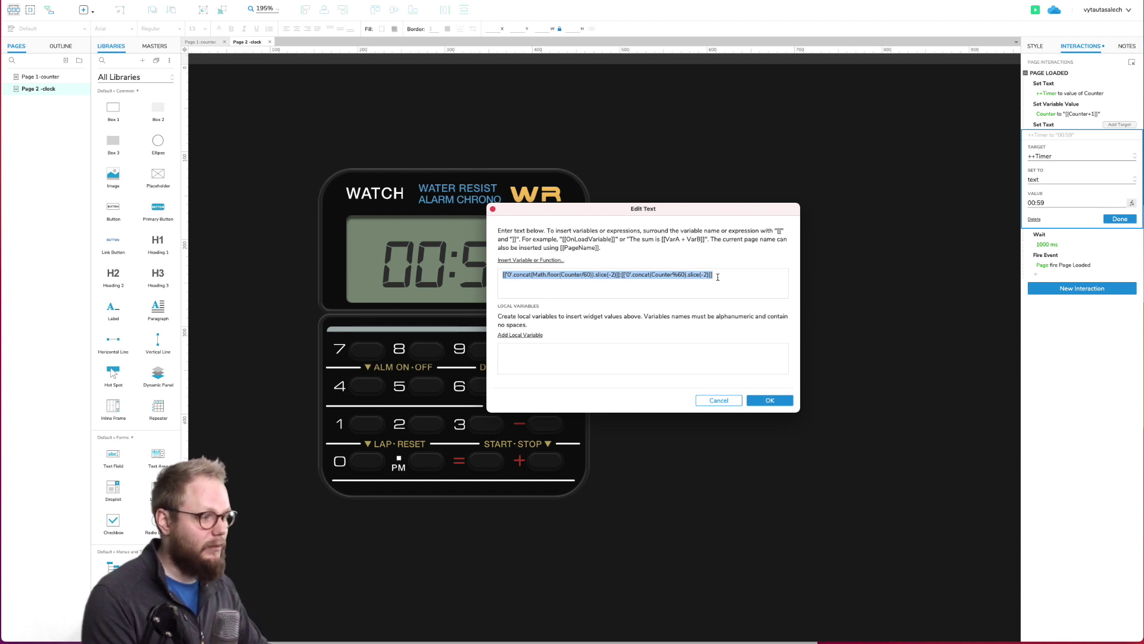
{"action": "left_click", "coordinate": [718, 277]}
{"action": "left_click", "coordinate": [769, 400]}
{"action": "left_click", "coordinate": [1119, 219]}
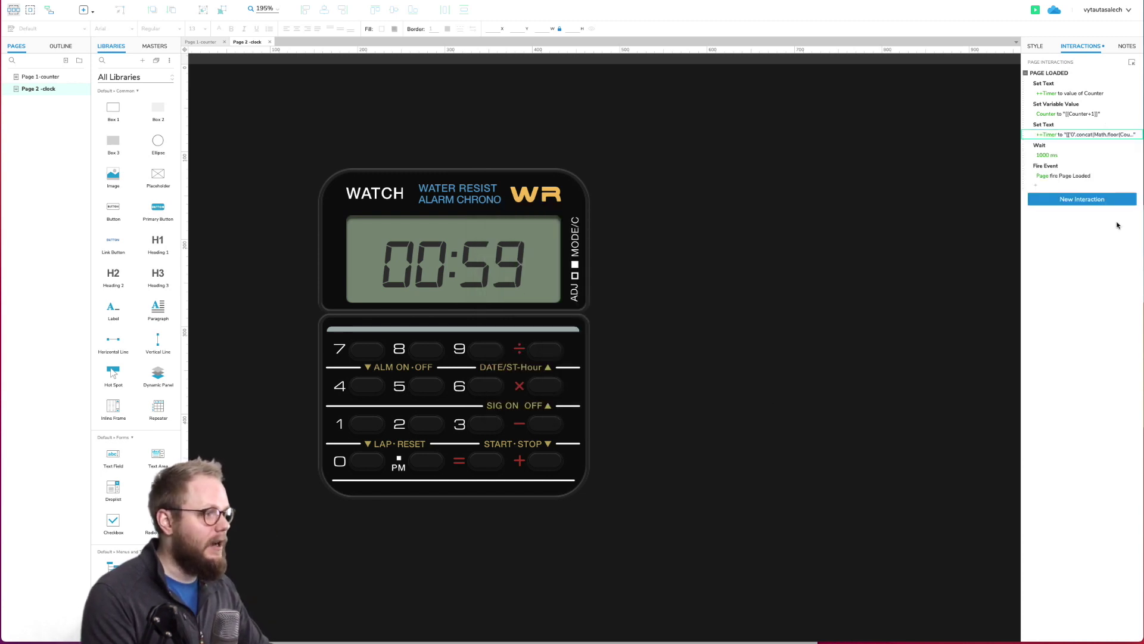
{"action": "left_click", "coordinate": [1035, 11]}
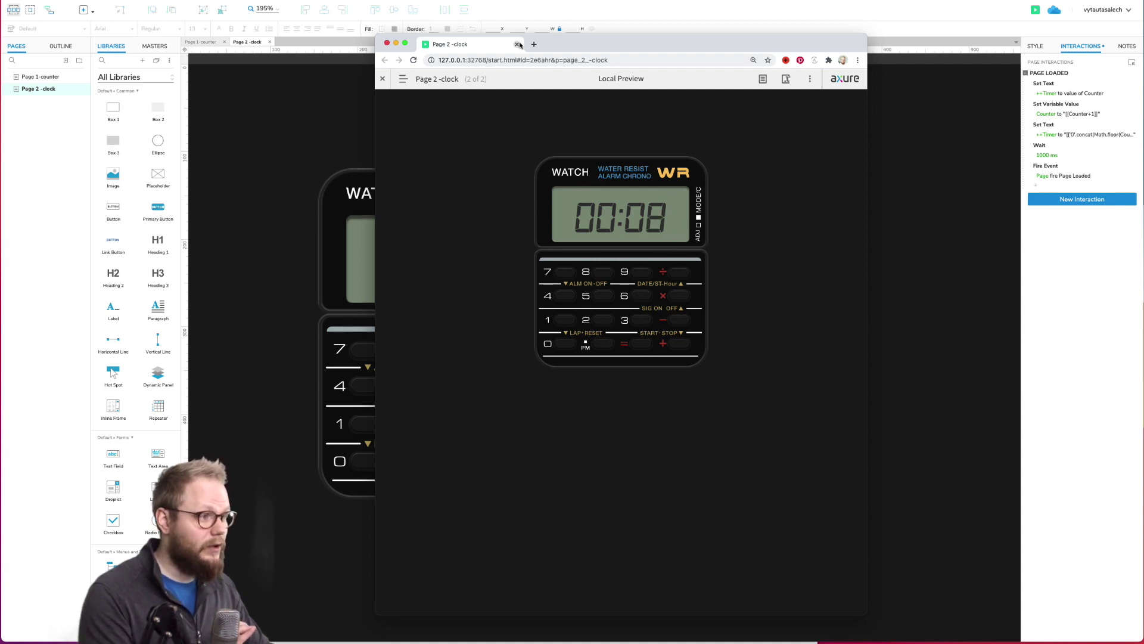
{"action": "left_click", "coordinate": [314, 73]}
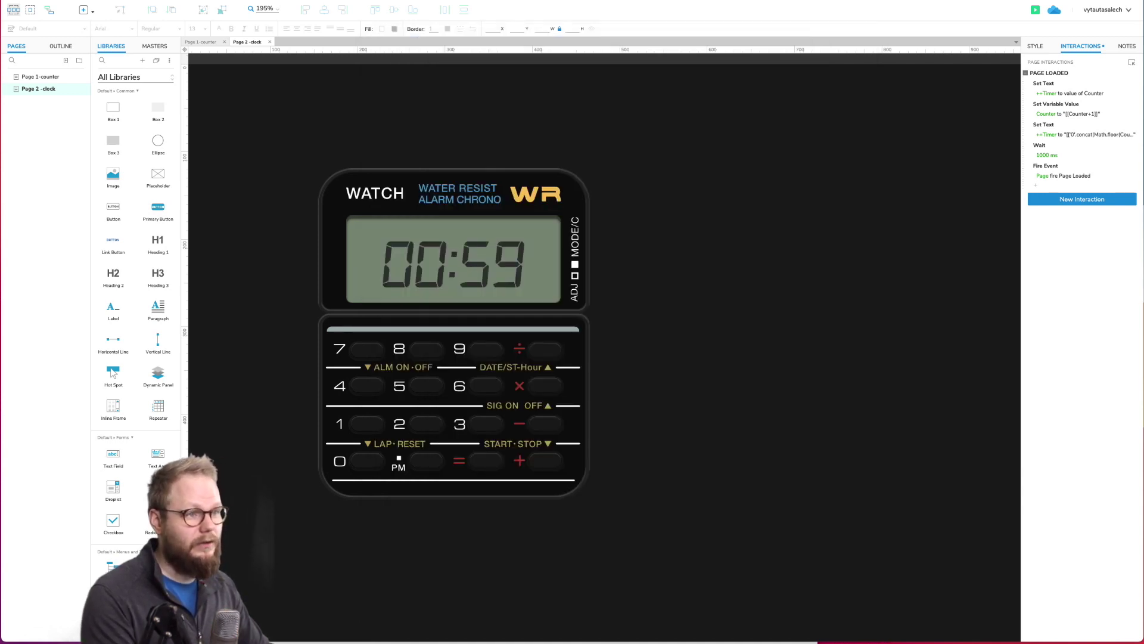
{"action": "left_click", "coordinate": [531, 192]}
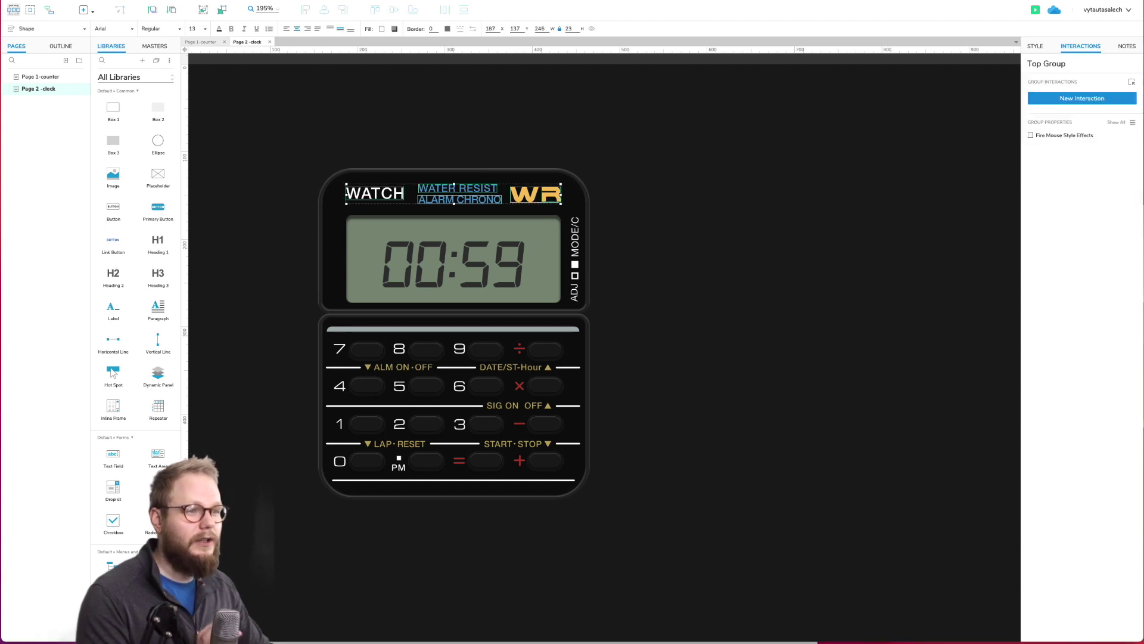
Step: Change the global Counter variable's default value to 4000
{"action": "left_click", "coordinate": [5, 7]}
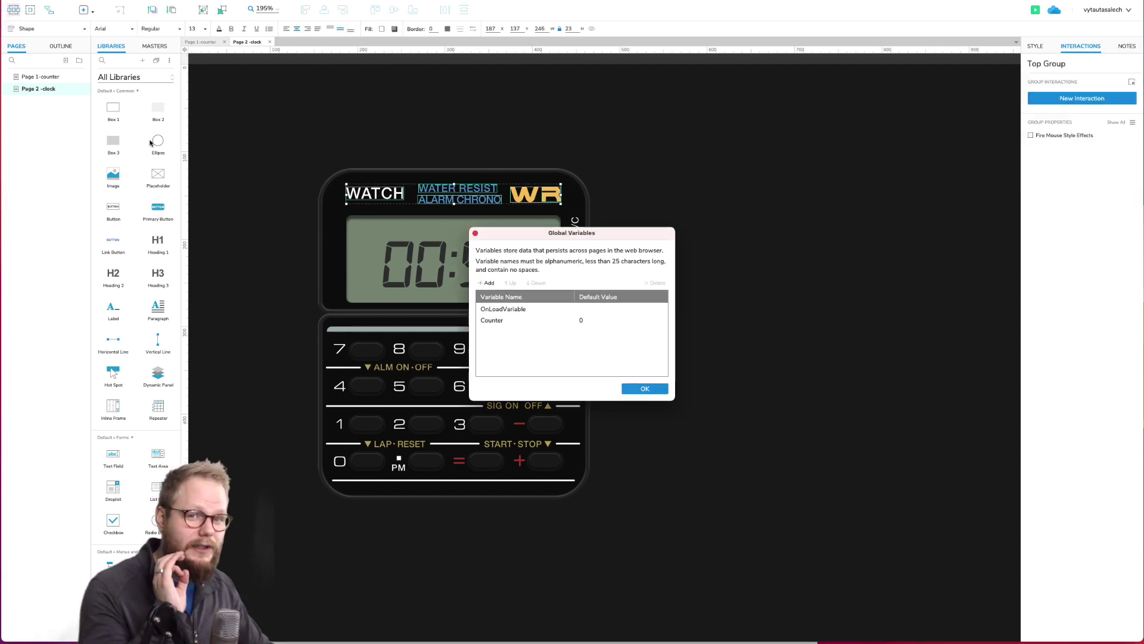
{"action": "left_click", "coordinate": [583, 323]}
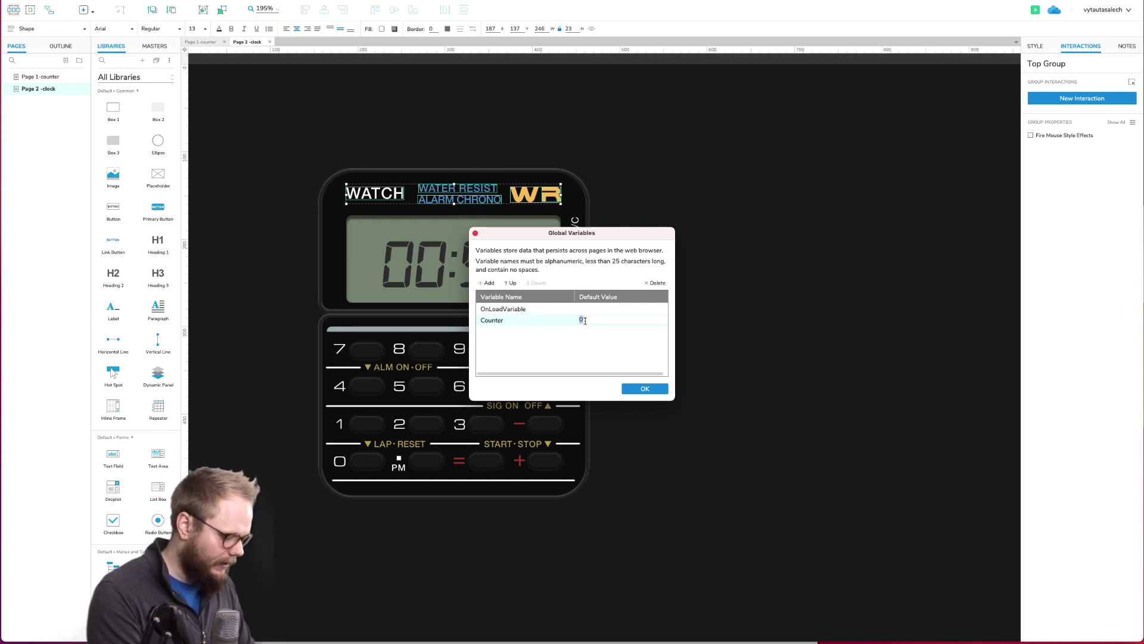
{"action": "type", "text": "4000"}
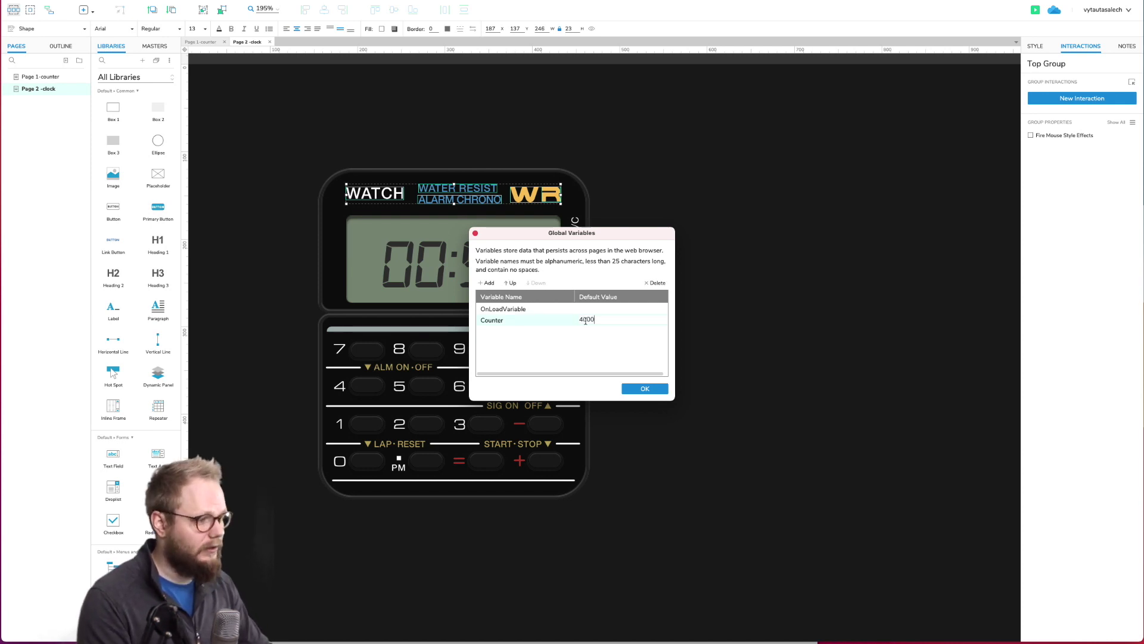
{"action": "left_click", "coordinate": [645, 388]}
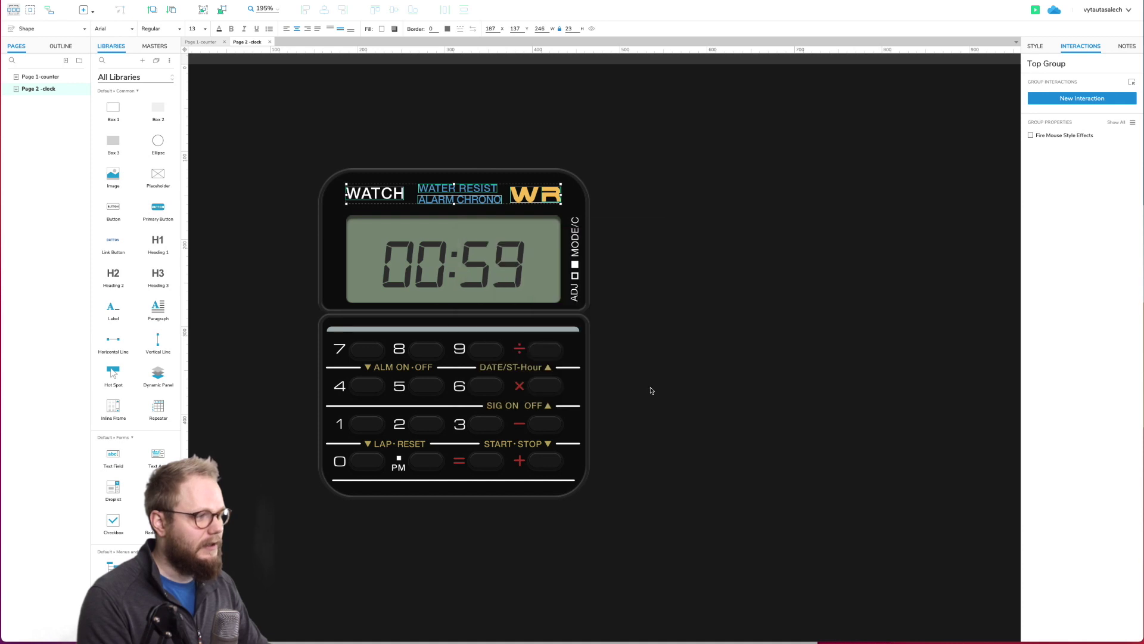
Step: Preview the clock page, check the timer reads 67:03, then close the browser
{"action": "left_click", "coordinate": [1035, 12]}
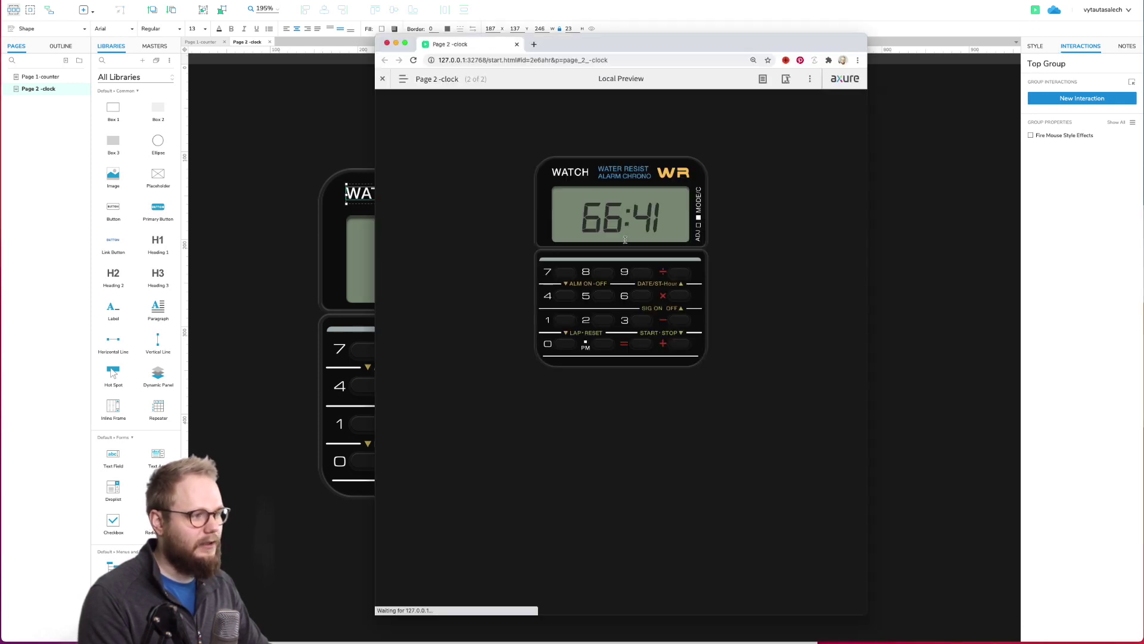
{"action": "left_click_drag", "start_coordinate": [616, 216], "coordinate": [579, 215]}
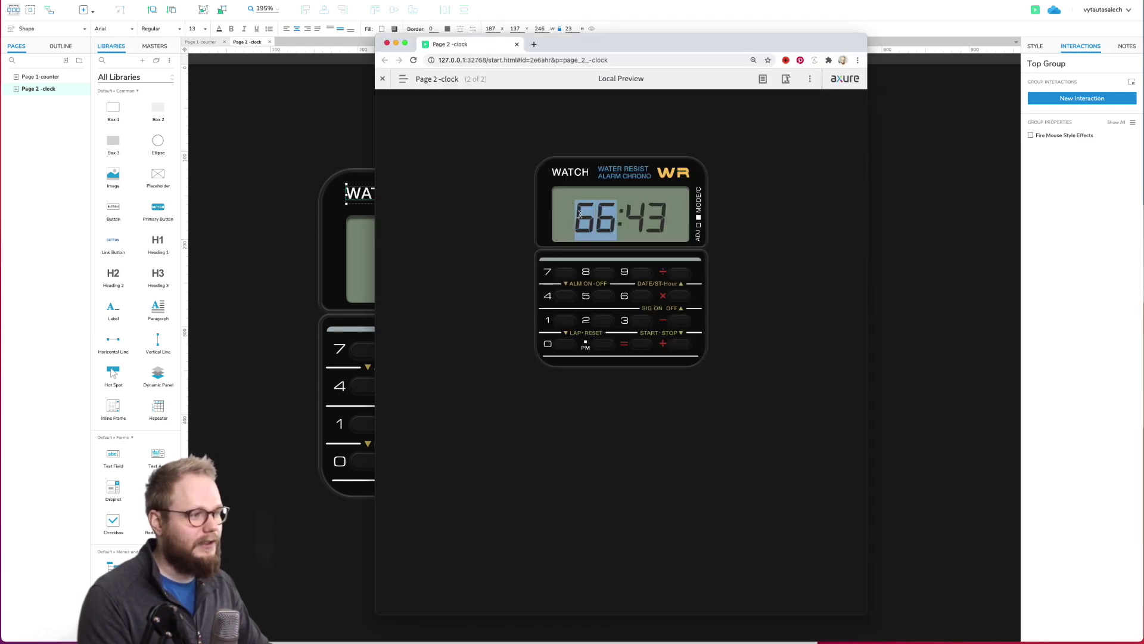
{"action": "triple_click", "coordinate": [640, 215]}
{"action": "left_click", "coordinate": [663, 215]}
{"action": "left_click_drag", "start_coordinate": [663, 216], "coordinate": [628, 215]}
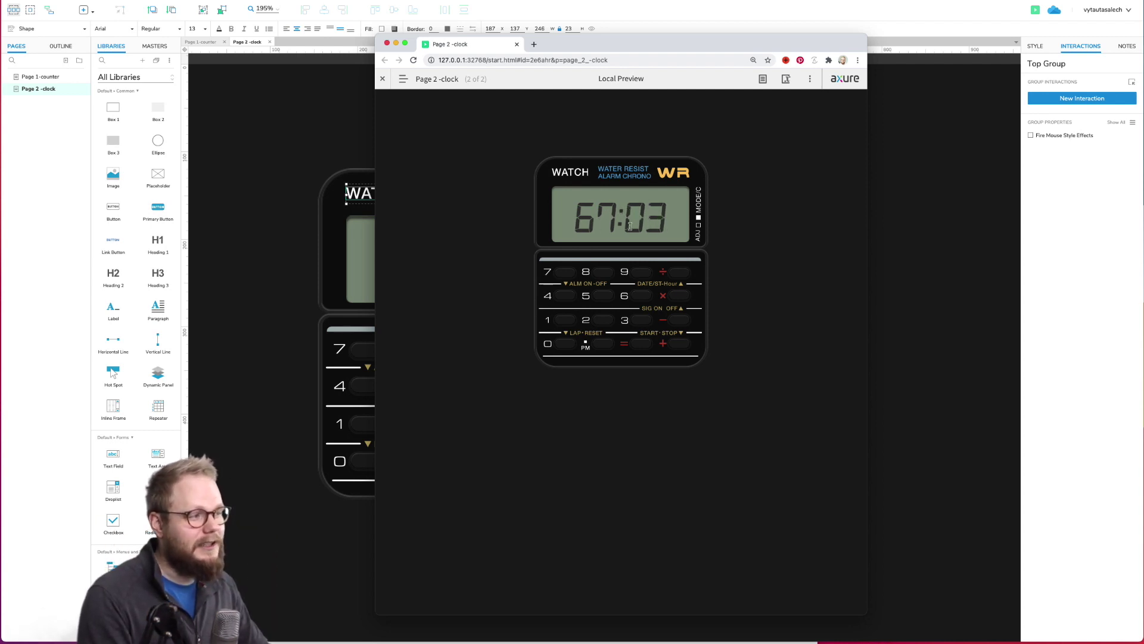
{"action": "key", "text": "super+w"}
{"action": "left_click", "coordinate": [652, 286]}
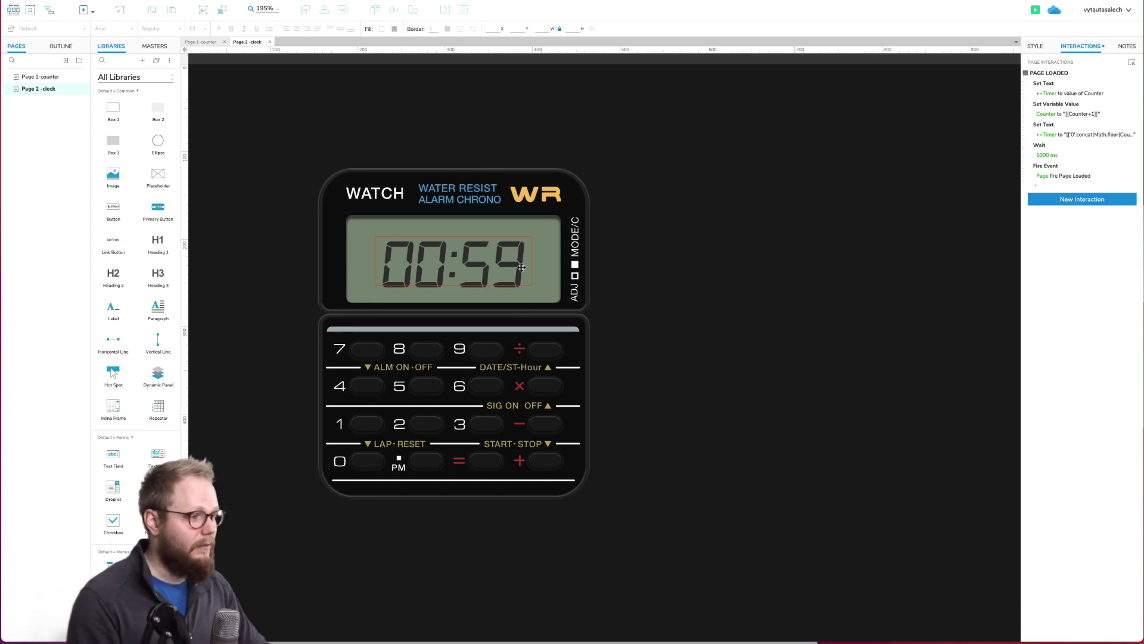
Step: Calculate 38*60+15 in Spotlight, giving 2,295
{"action": "key", "text": "super+space"}
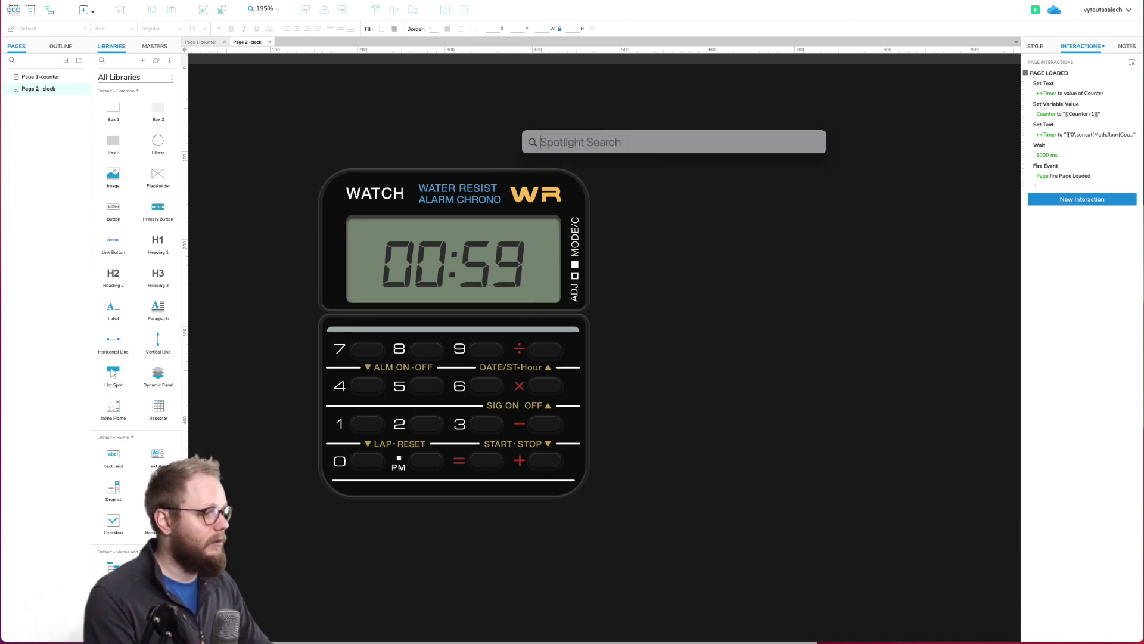
{"action": "left_click_drag", "start_coordinate": [689, 135], "coordinate": [677, 199]}
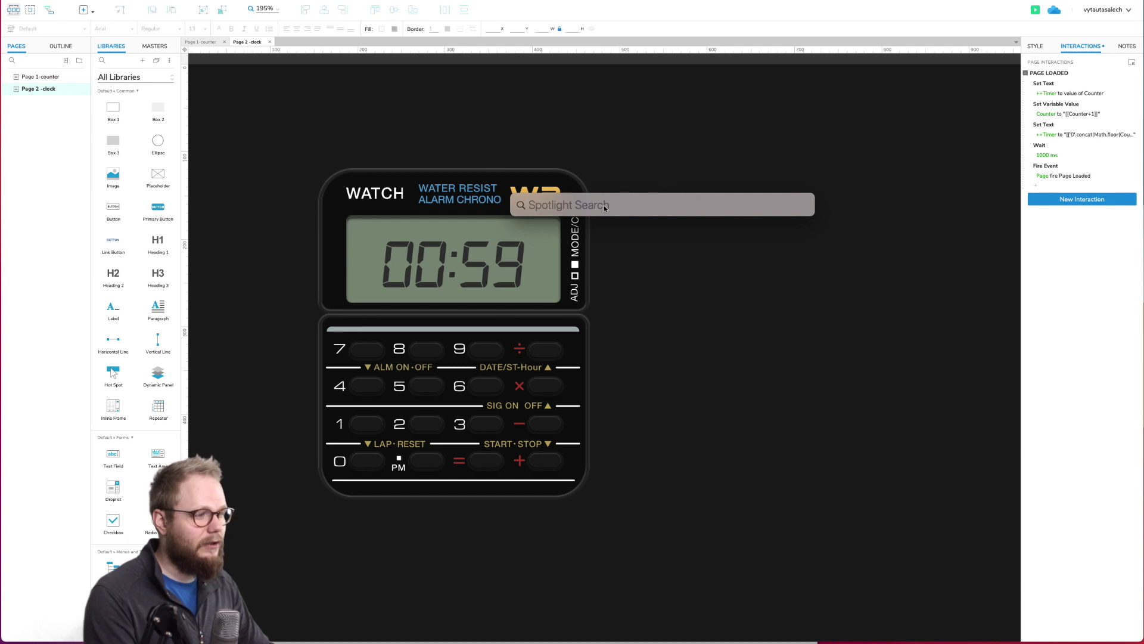
{"action": "type", "text": "38*"}
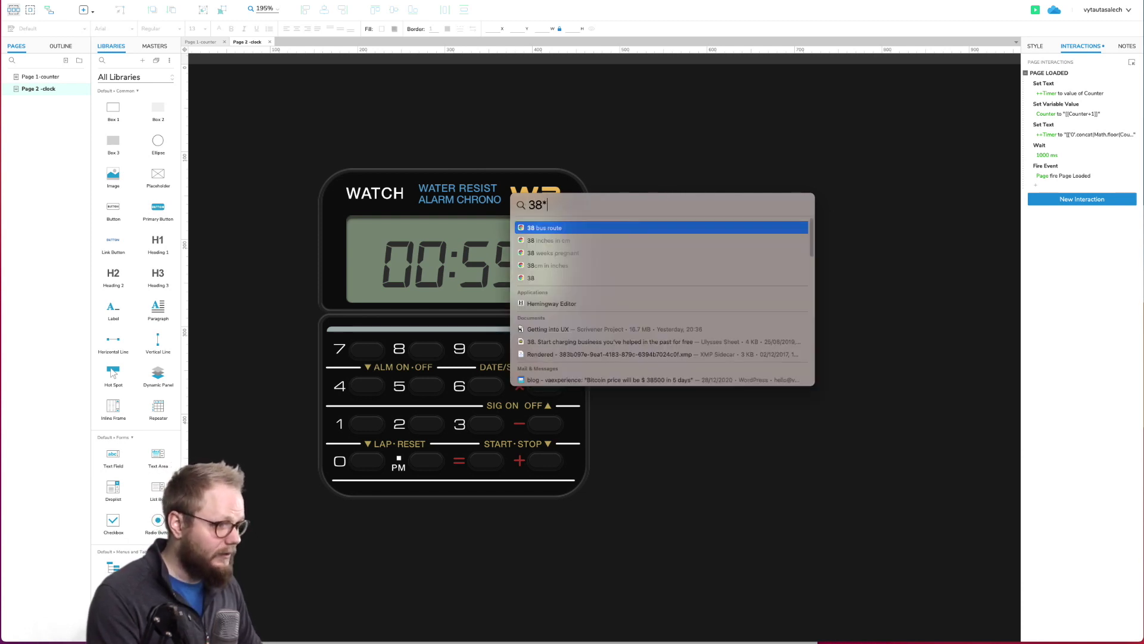
{"action": "type", "text": "60"}
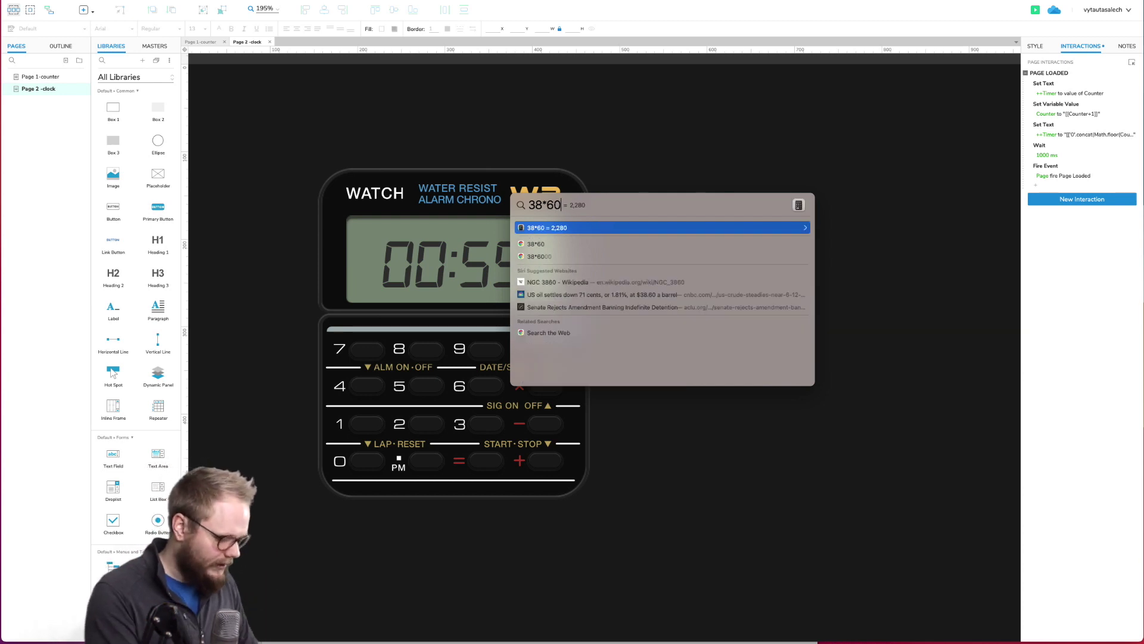
{"action": "type", "text": "+15"}
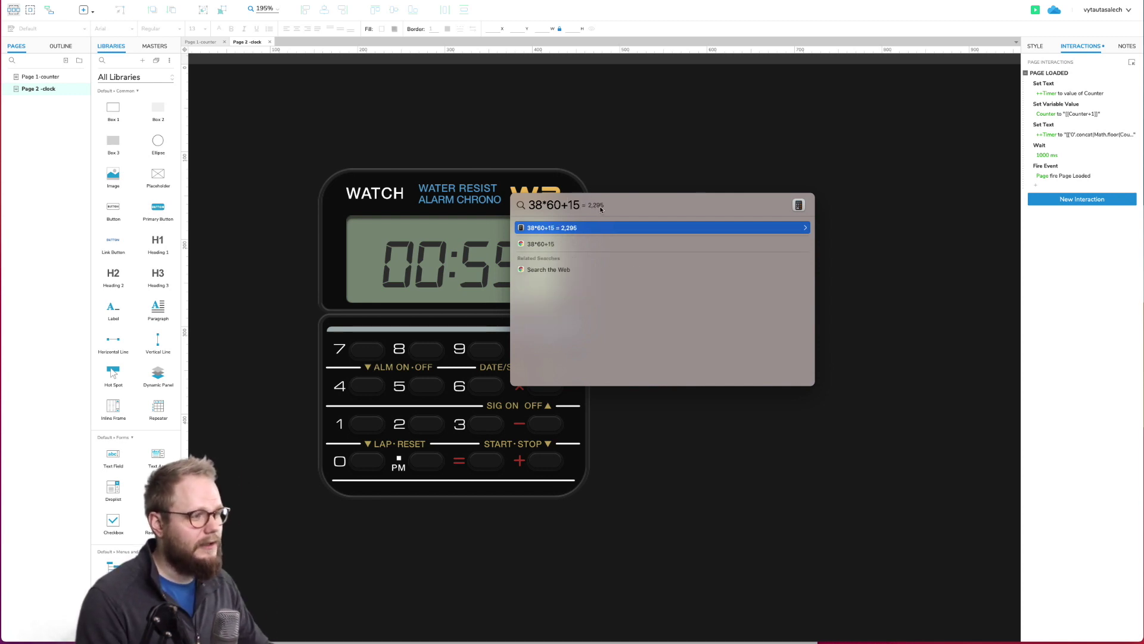
{"action": "key", "text": "Escape"}
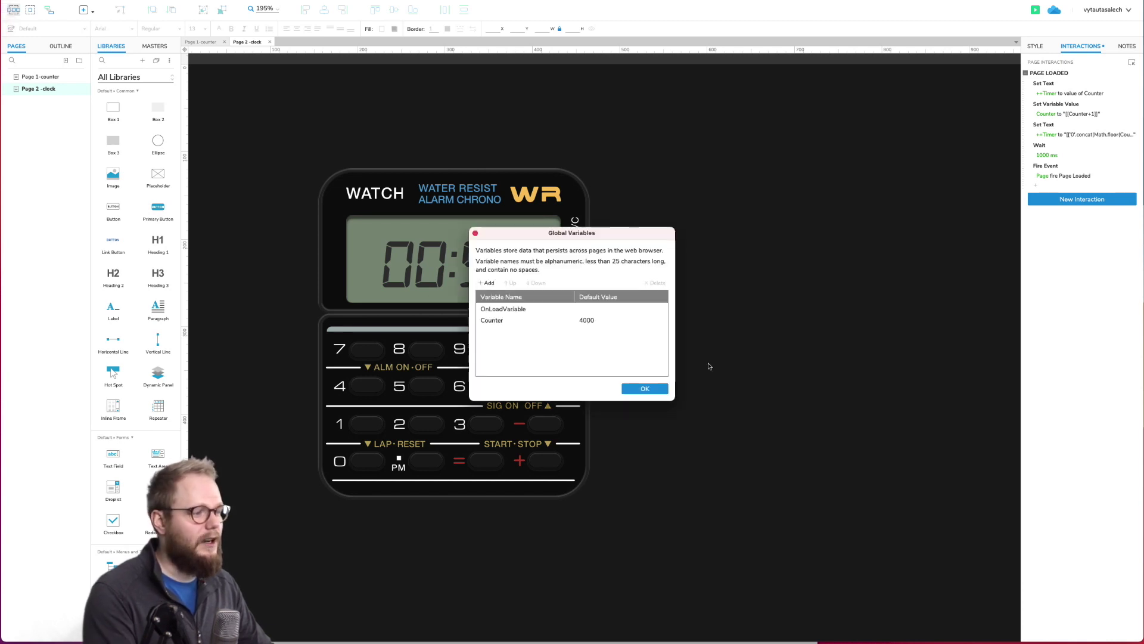
Step: Set the global Counter variable's default value to 2295
{"action": "left_click", "coordinate": [7, 12]}
{"action": "left_click", "coordinate": [585, 322]}
{"action": "left_click", "coordinate": [595, 320]}
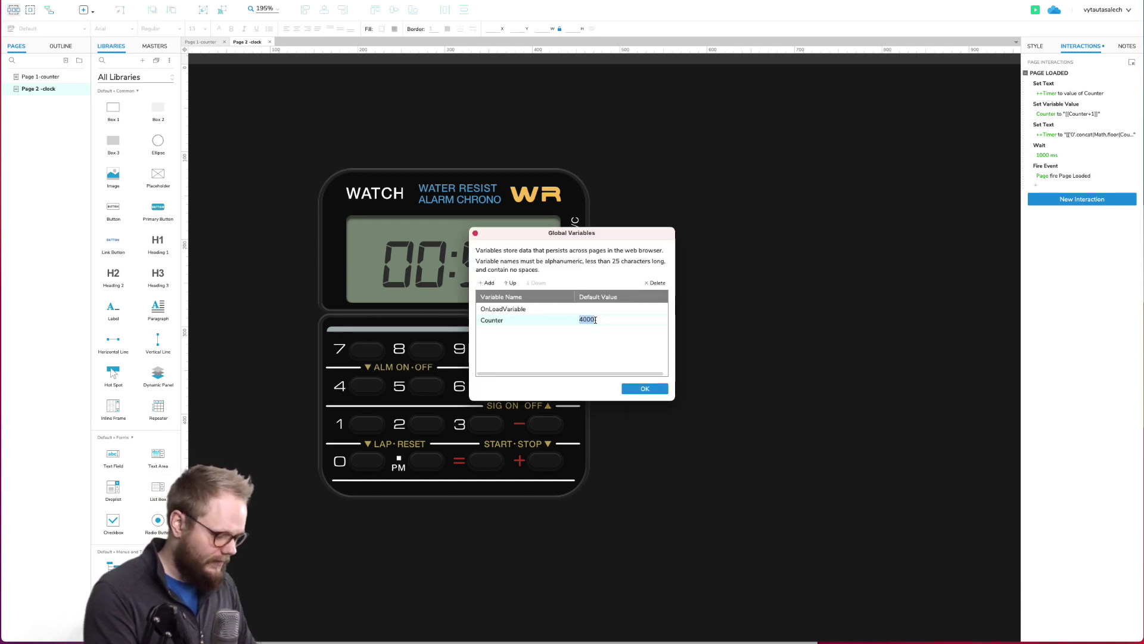
{"action": "type", "text": "2295"}
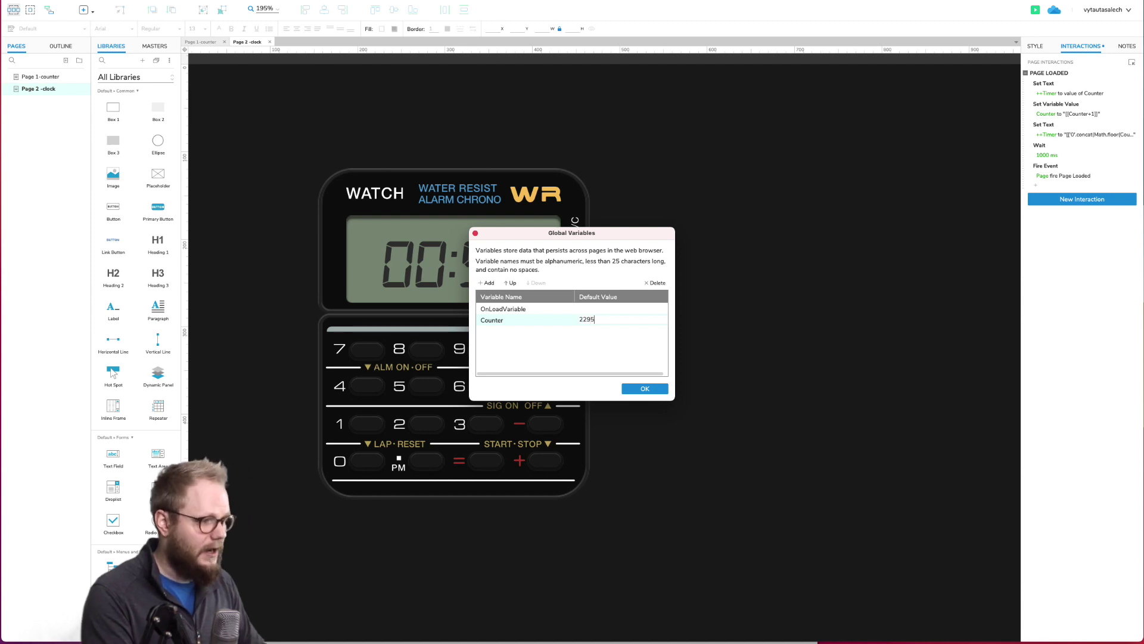
{"action": "left_click", "coordinate": [645, 389]}
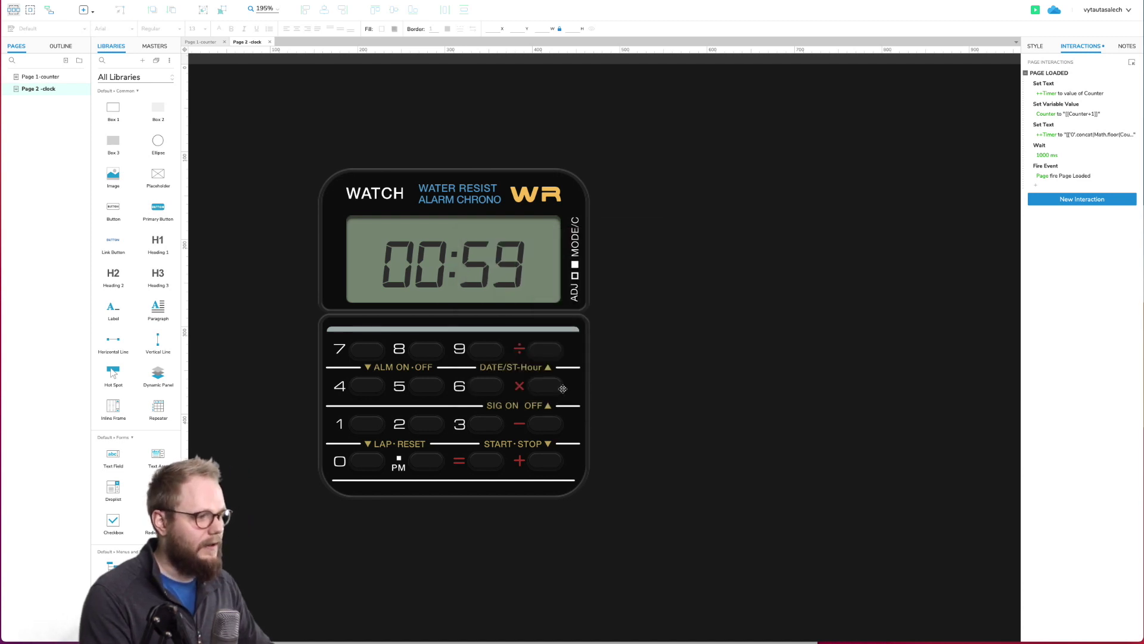
{"action": "left_click", "coordinate": [1036, 10]}
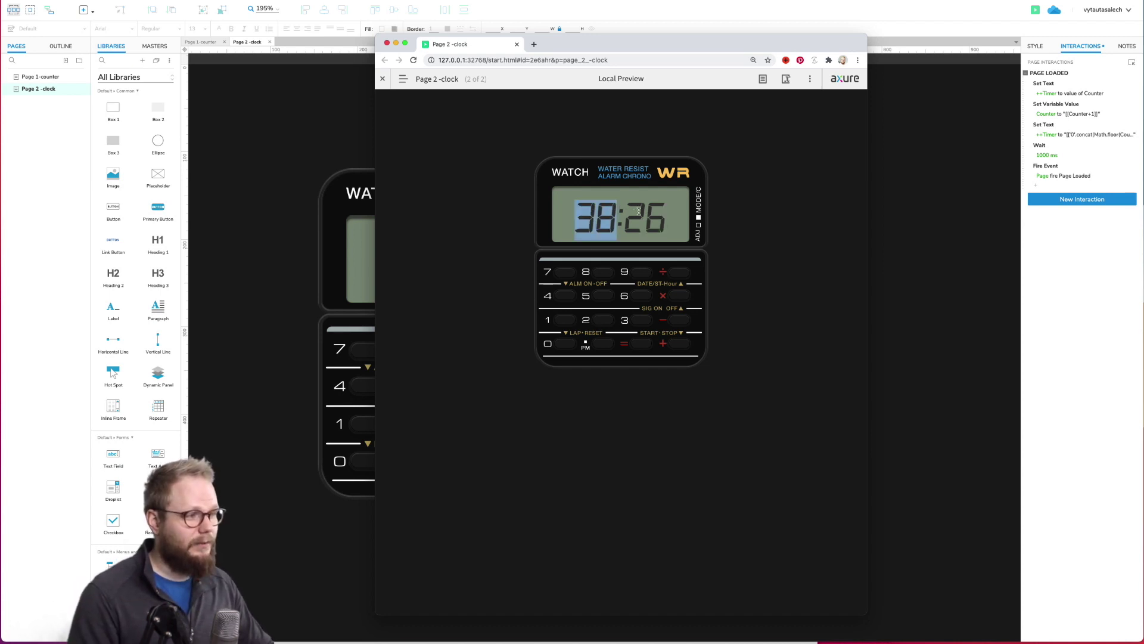
{"action": "left_click", "coordinate": [656, 217]}
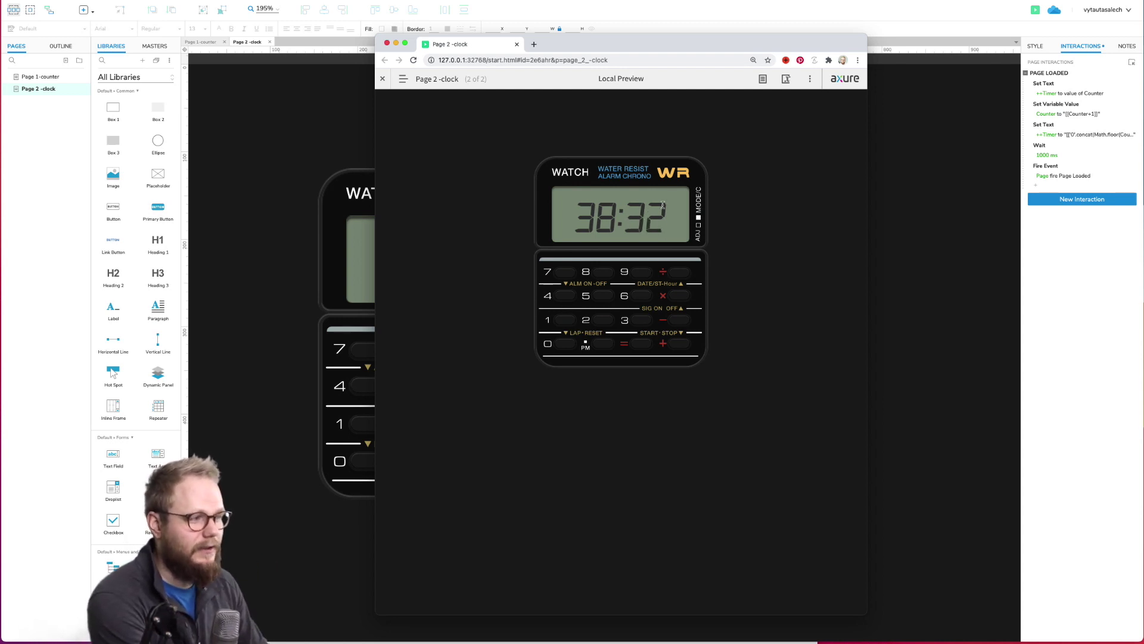
{"action": "mouse_move", "coordinate": [624, 218]}
{"action": "left_mouse_down"}
{"action": "mouse_move", "coordinate": [668, 214]}
{"action": "mouse_move", "coordinate": [605, 213]}
{"action": "left_mouse_up"}
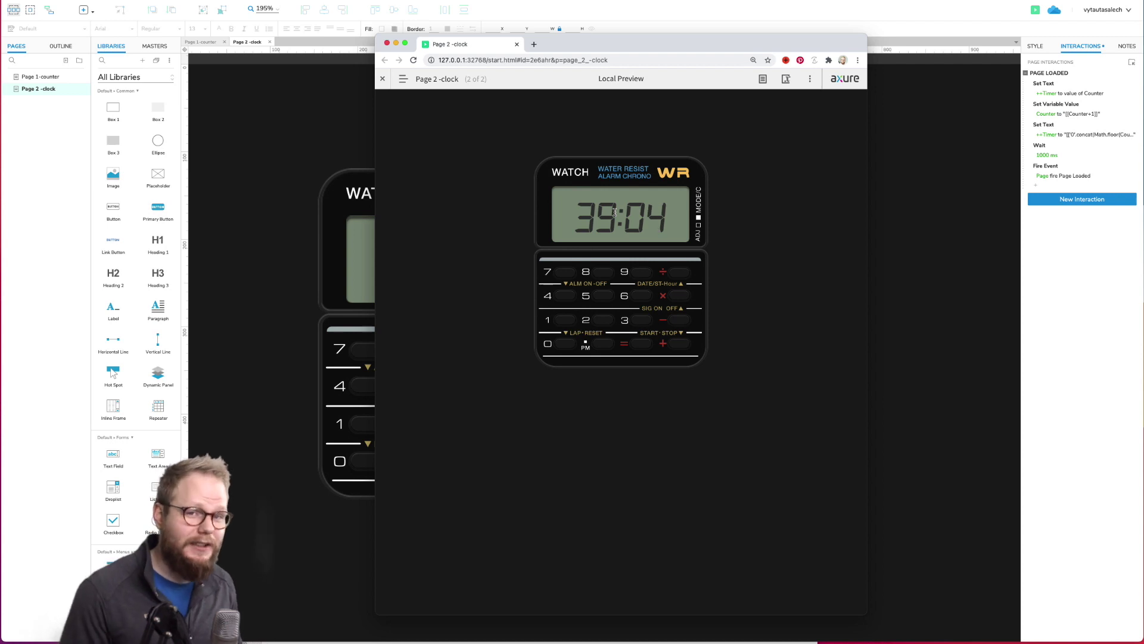
{"action": "key", "text": "super+w"}
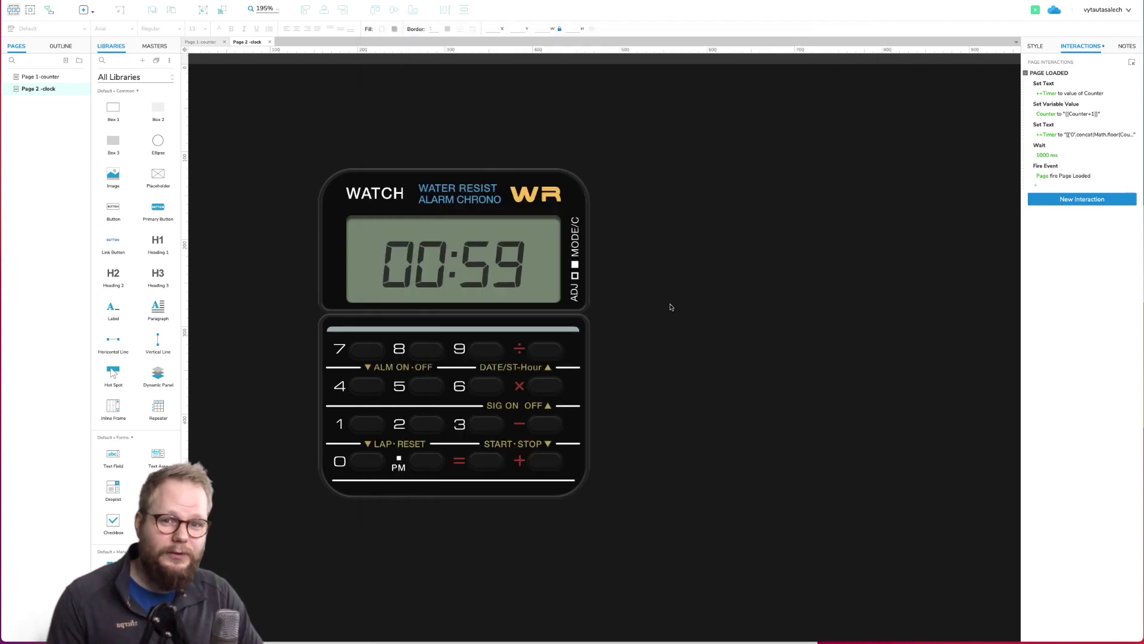